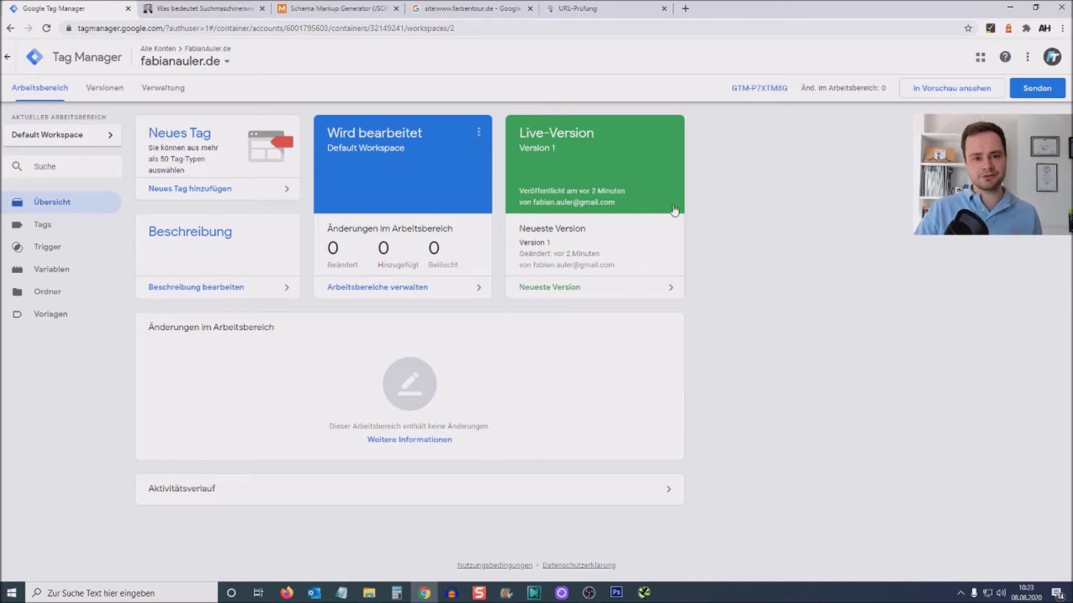
# Compare the SEA article's heading and introduction with the FAQ Page questions, answers and JSON-LD code in the Schema Markup Generator.
pyautogui.click(205, 7)
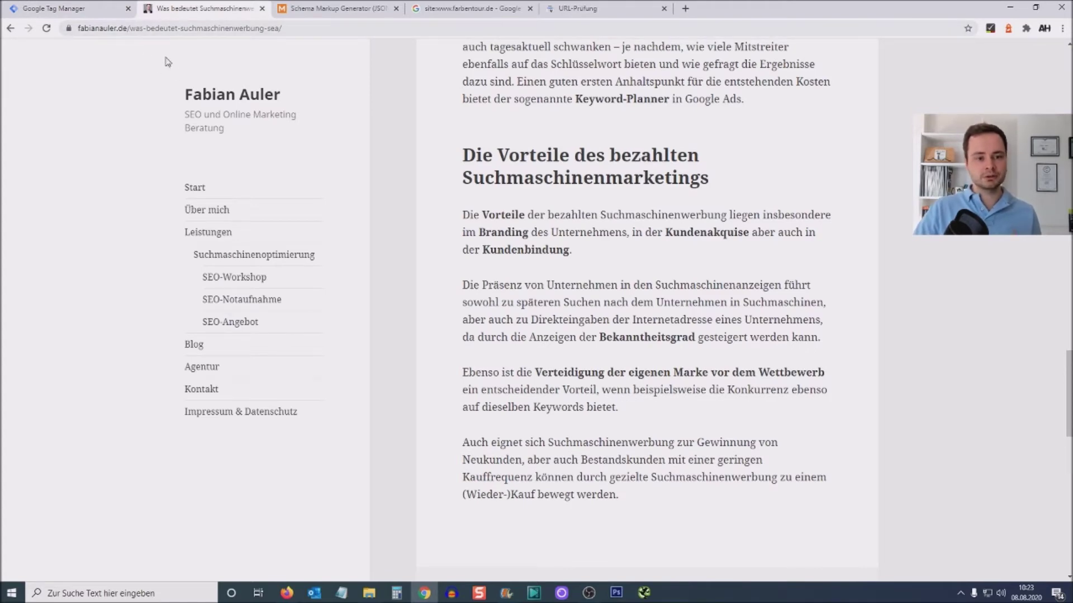
pyautogui.scroll(3, 368, 110)
pyautogui.scroll(10, 367, 110)
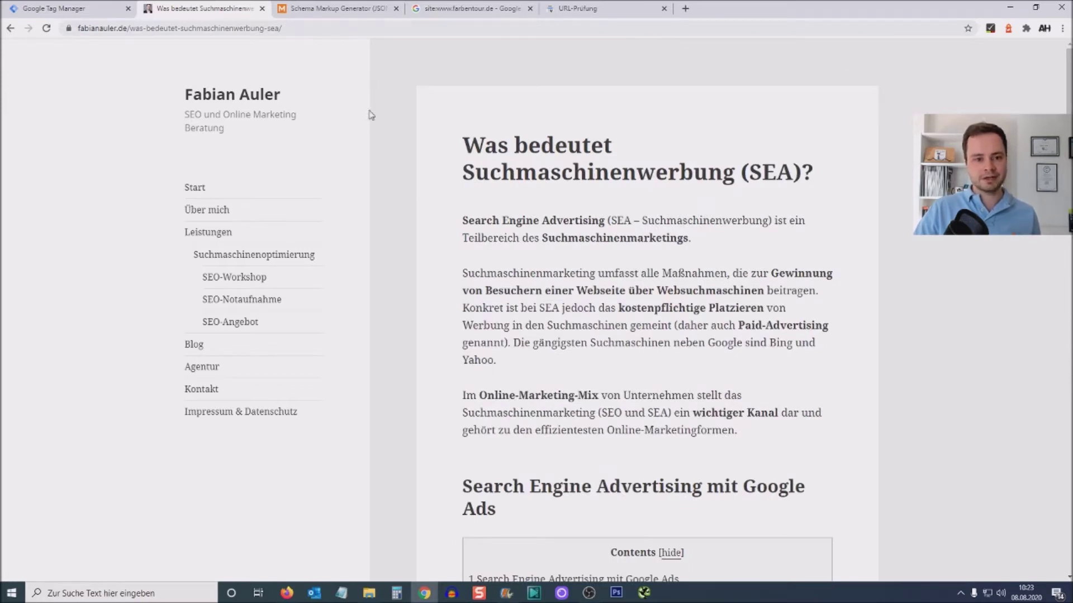
pyautogui.click(341, 9)
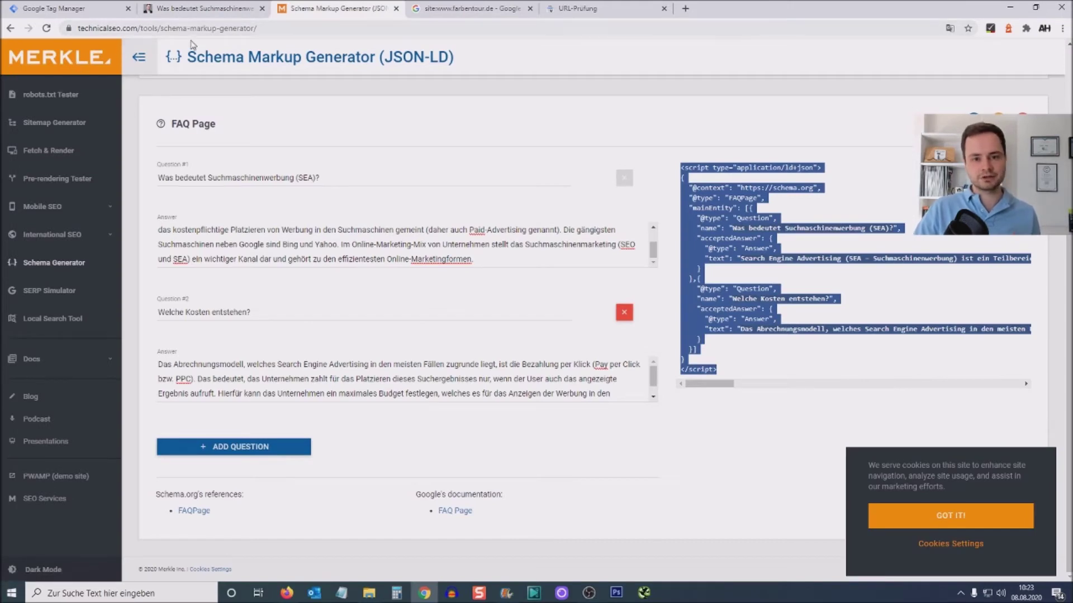
pyautogui.click(187, 7)
pyautogui.moveTo(469, 138); pyautogui.dragTo(560, 173)
pyautogui.click(347, 7)
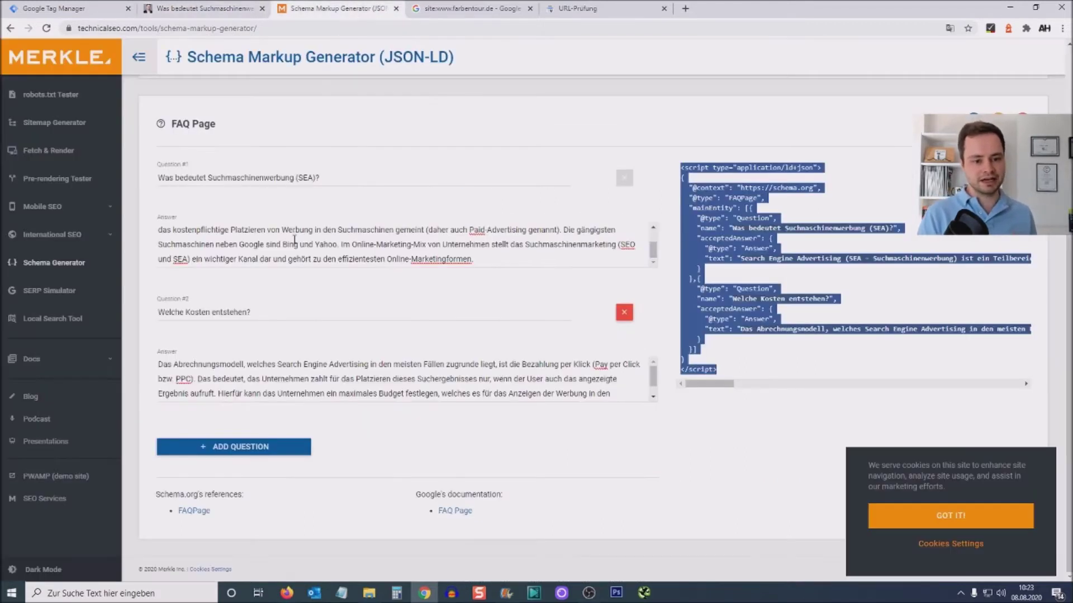
pyautogui.click(833, 301)
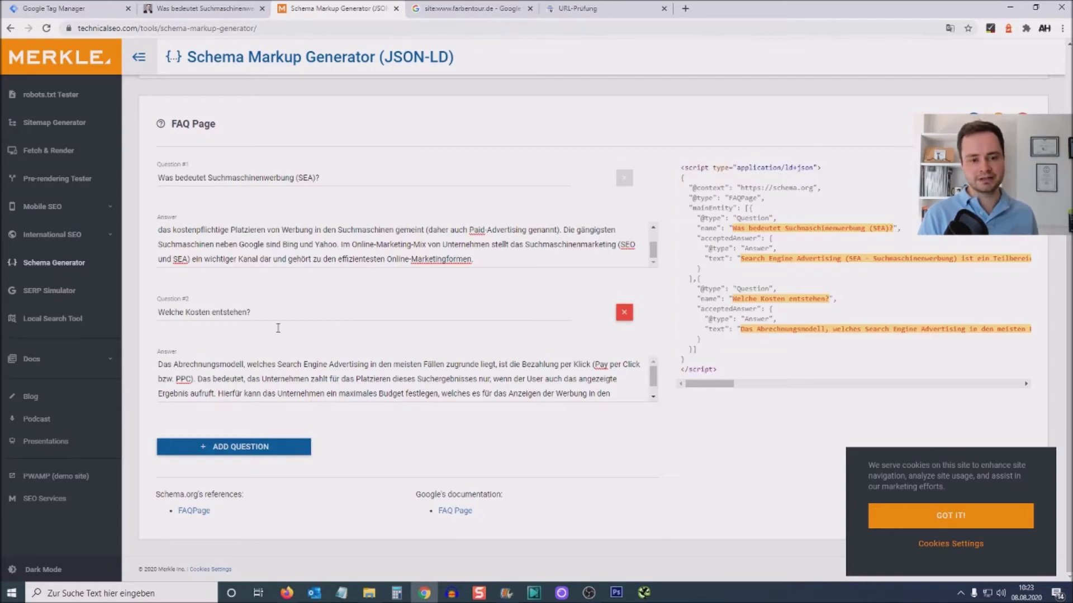
pyautogui.click(204, 8)
pyautogui.click(589, 290)
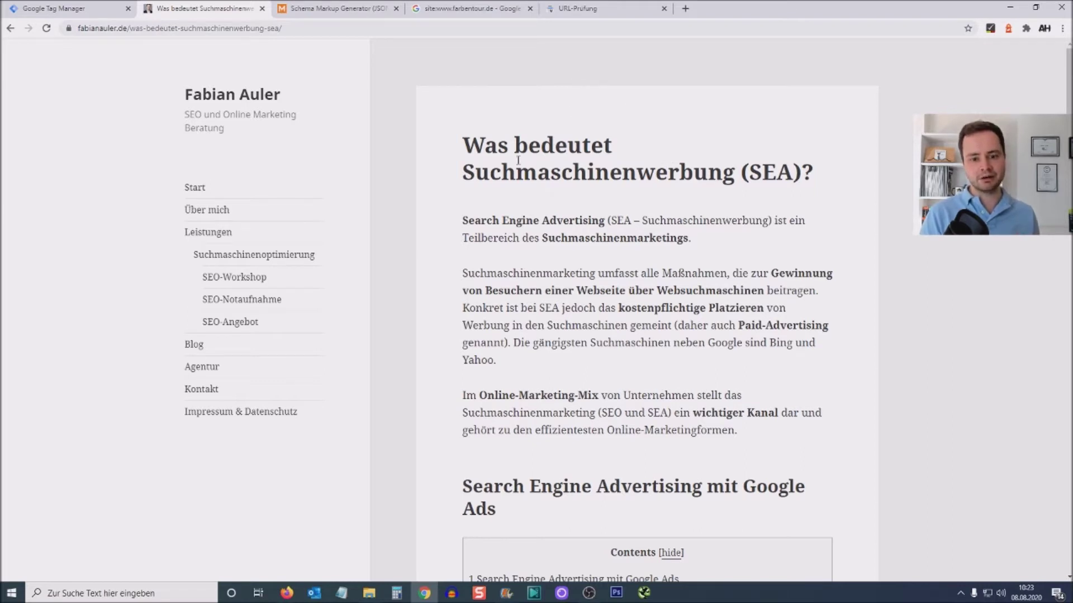
pyautogui.moveTo(453, 148); pyautogui.dragTo(589, 267)
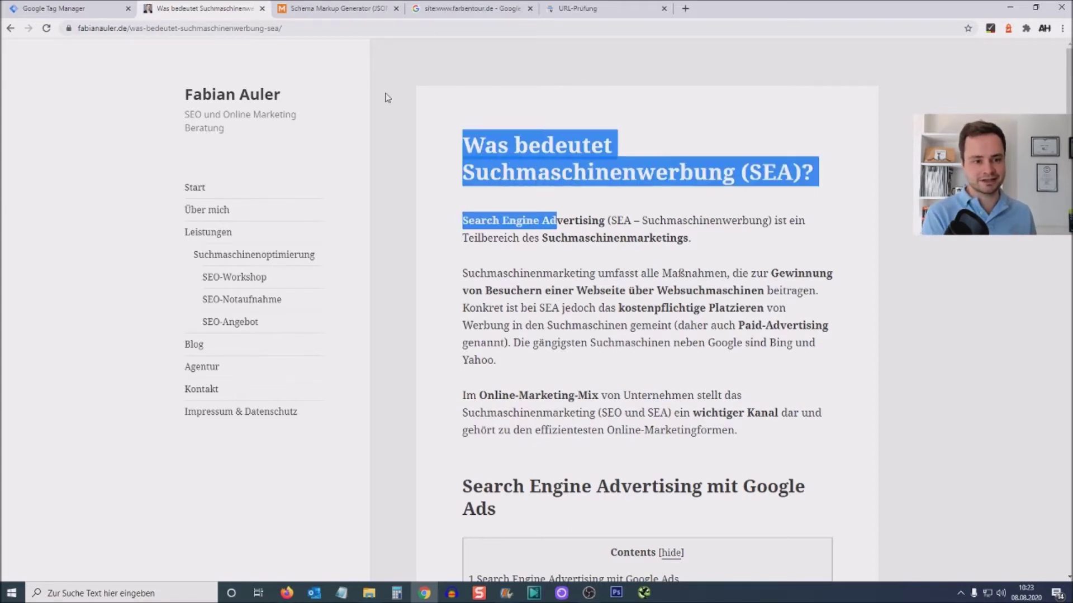
# Copy the complete FAQ Page JSON-LD script from the Schema Markup Generator.
pyautogui.click(357, 8)
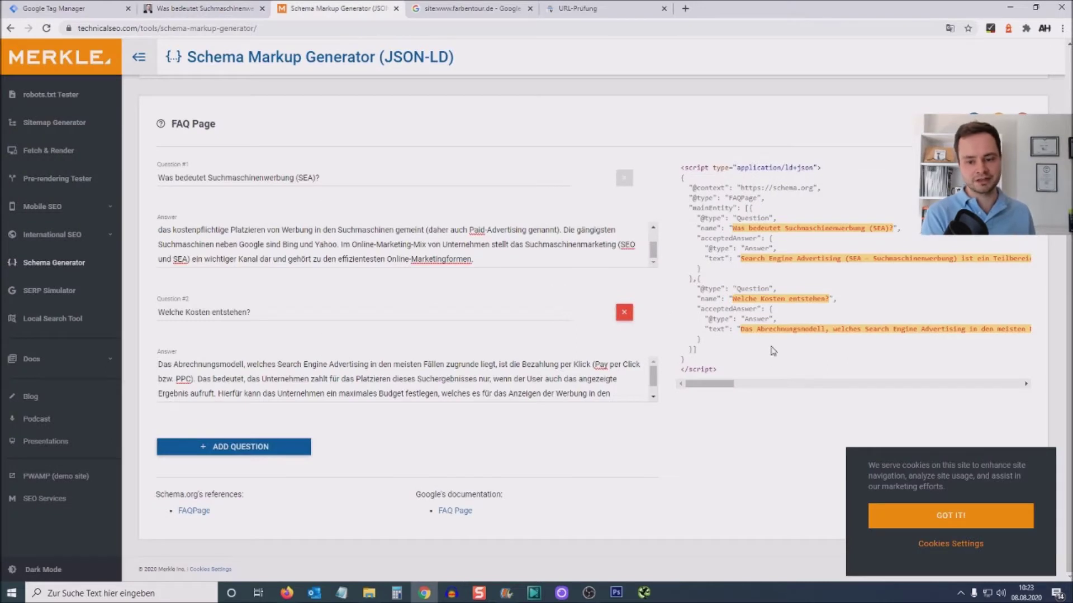
pyautogui.moveTo(724, 373); pyautogui.dragTo(677, 176)
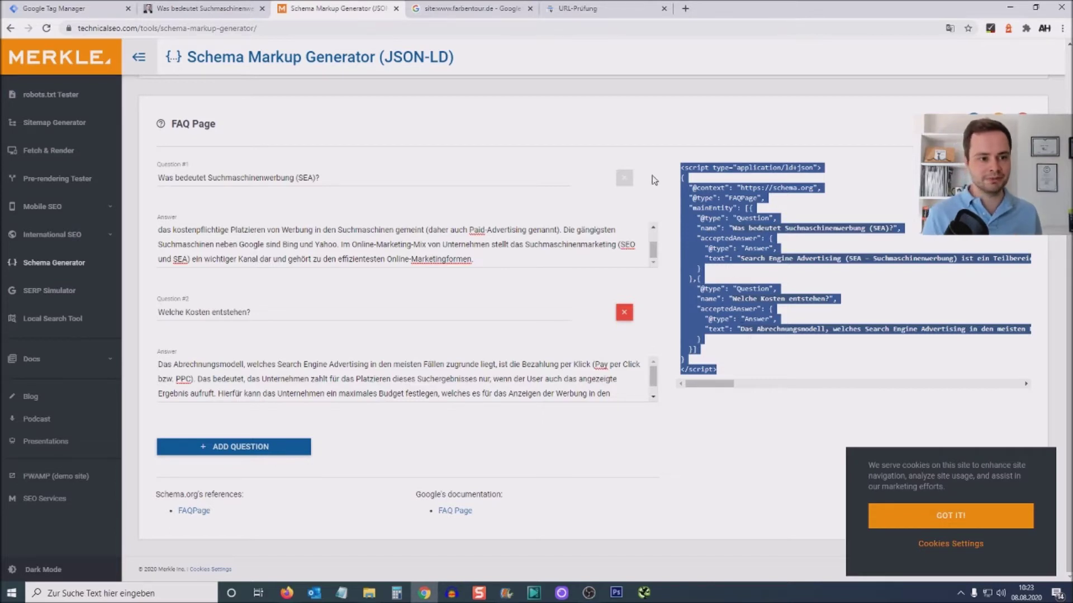
pyautogui.rightClick(721, 217)
pyautogui.click(737, 223)
# Check in Google Tag Manager which built-in page variables are enabled for the container.
pyautogui.click(84, 8)
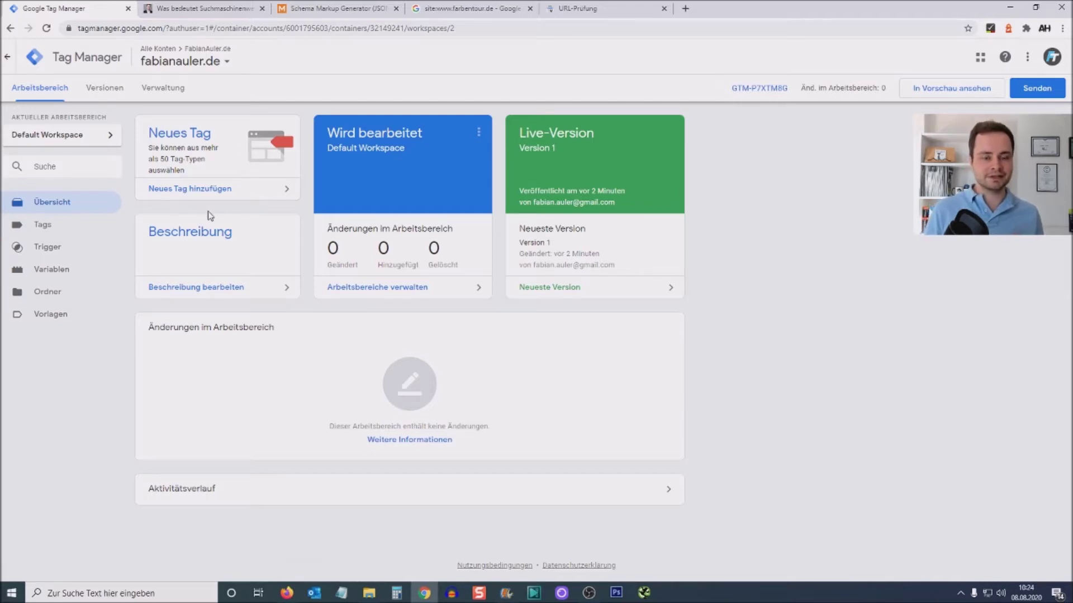
pyautogui.click(185, 9)
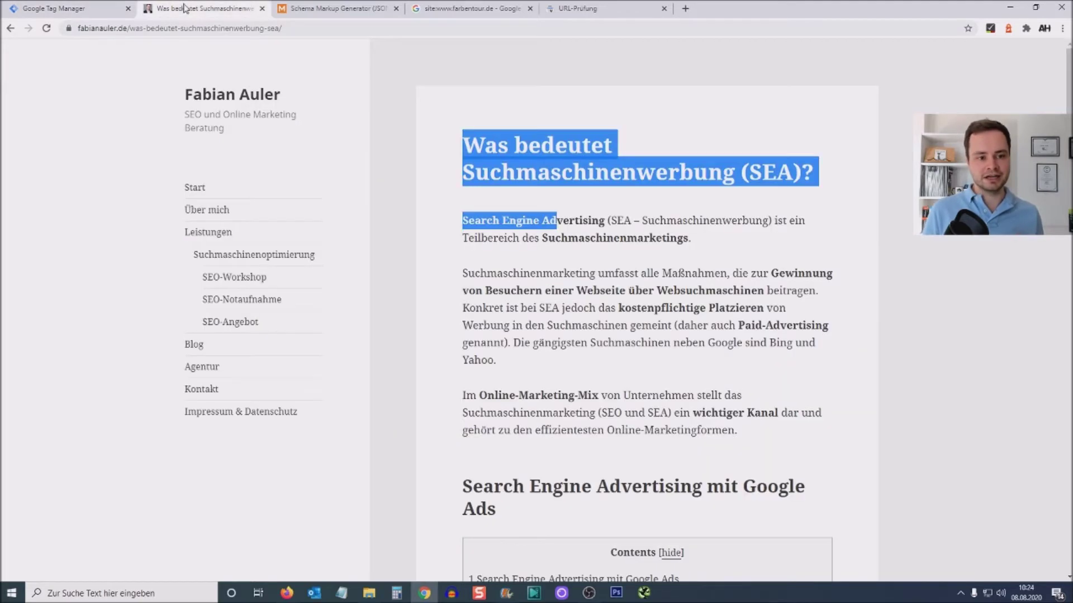
pyautogui.click(90, 11)
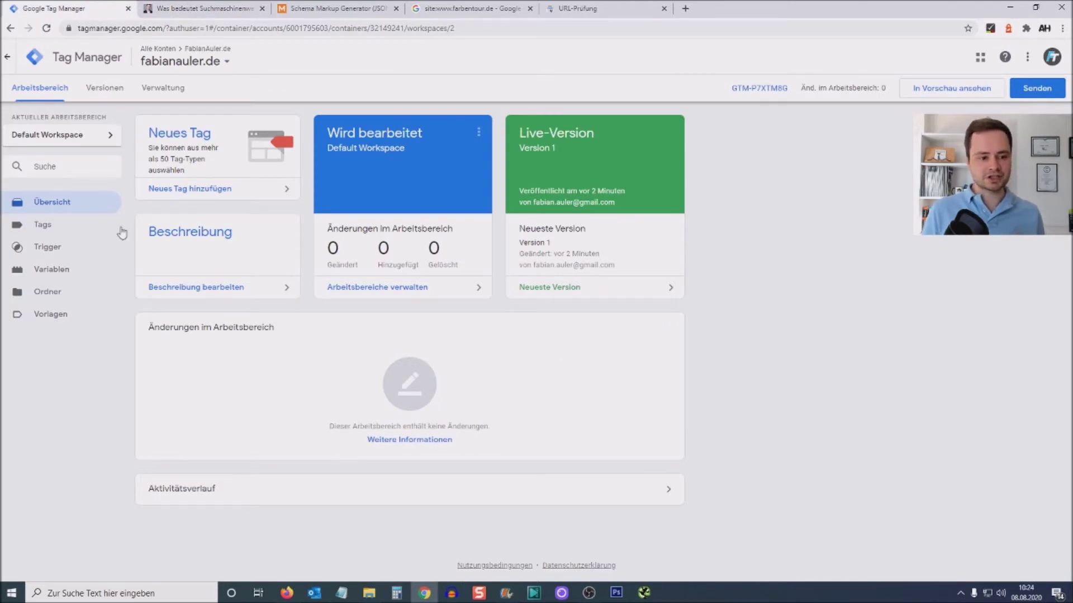
pyautogui.click(75, 274)
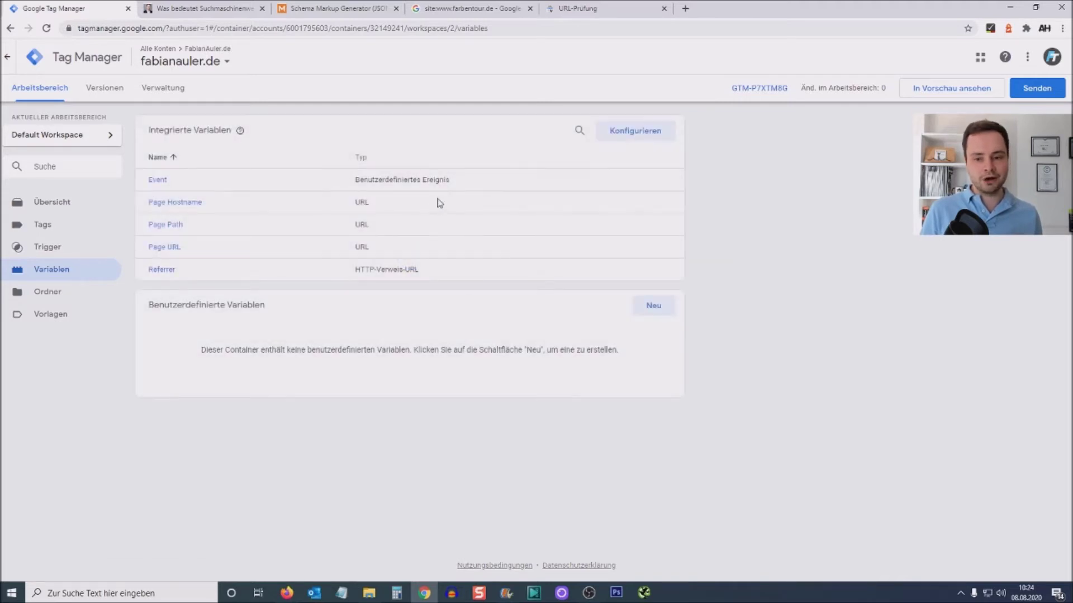
pyautogui.click(638, 134)
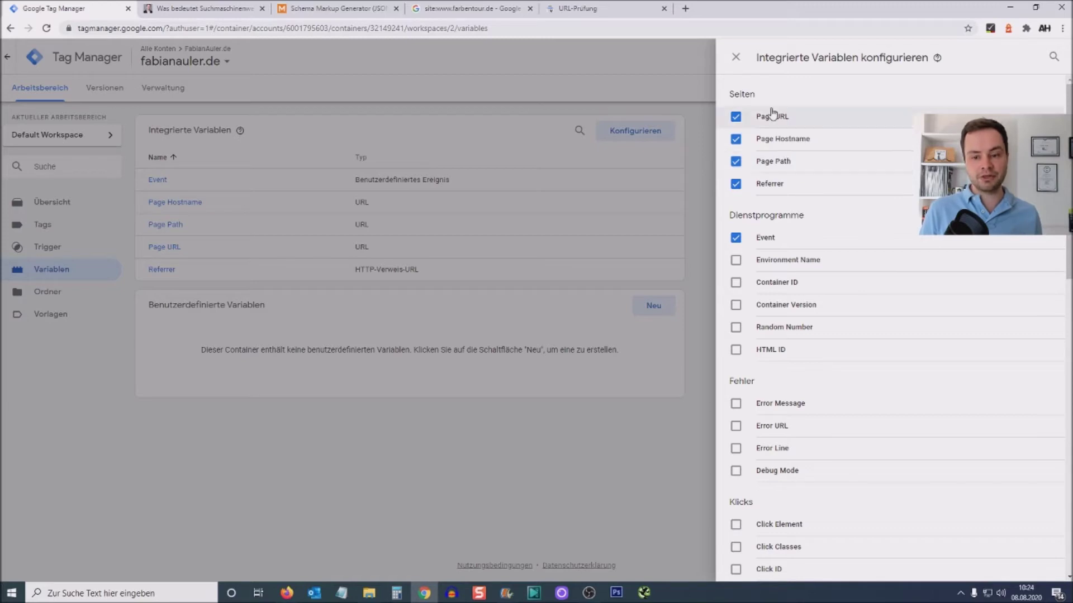
pyautogui.click(736, 57)
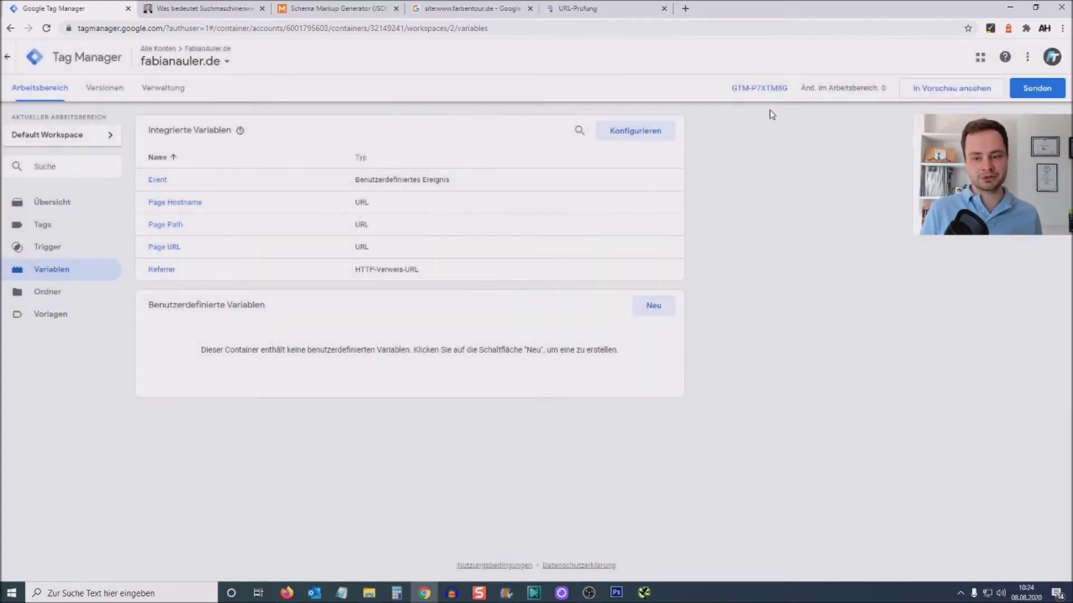
# Create a new tag in Google Tag Manager and name it "FAQ Markup SEA".
pyautogui.click(92, 230)
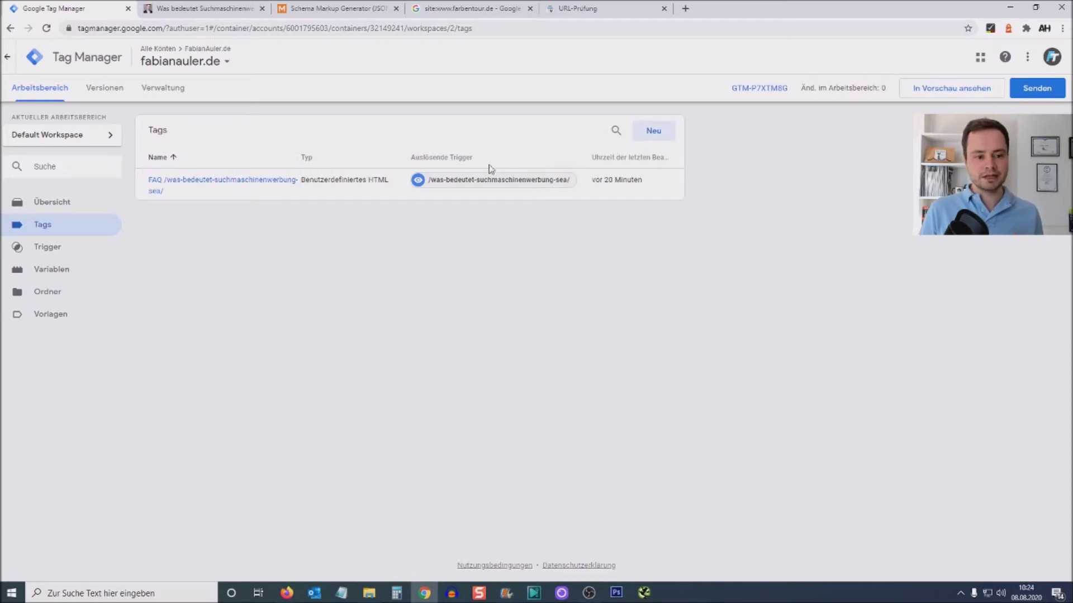
pyautogui.click(658, 135)
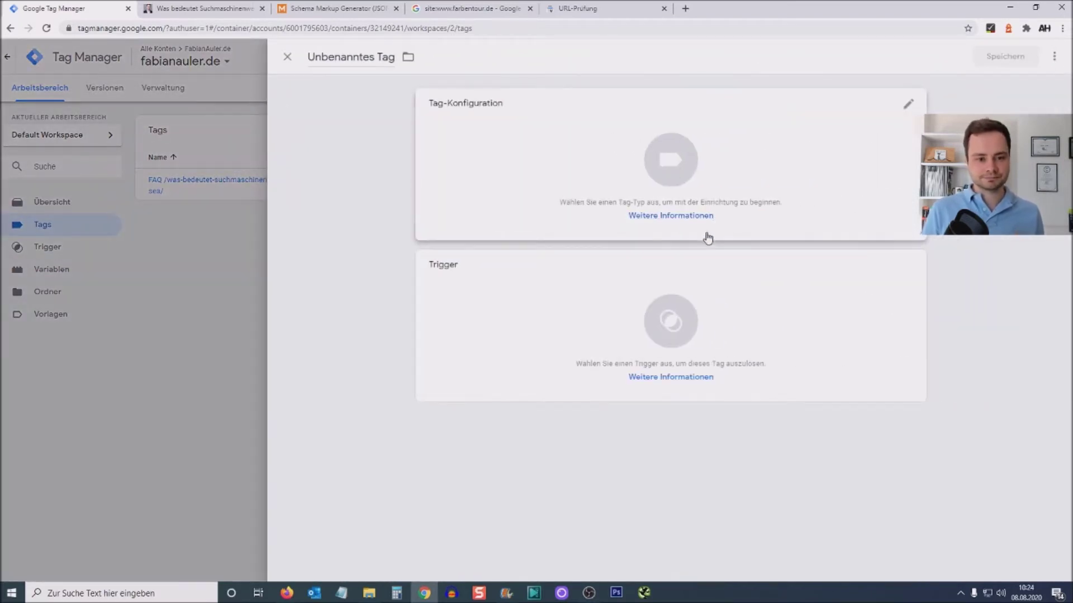
pyautogui.click(374, 57)
pyautogui.hotkey('ctrl', 'a')
pyautogui.press('BackSpace')
pyautogui.write('FAQ Markup SEA')
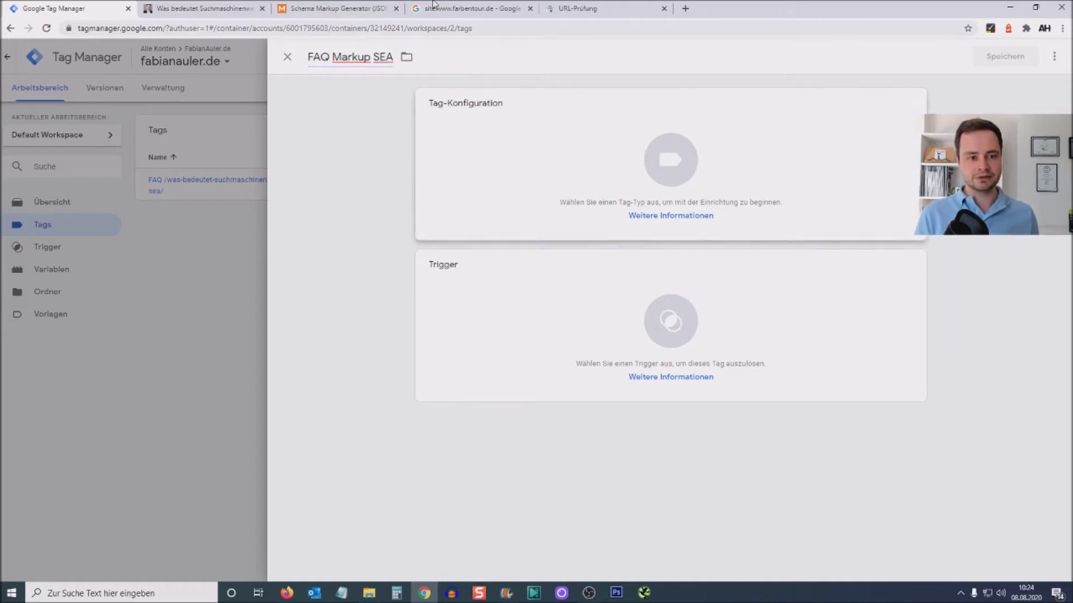
pyautogui.click(182, 7)
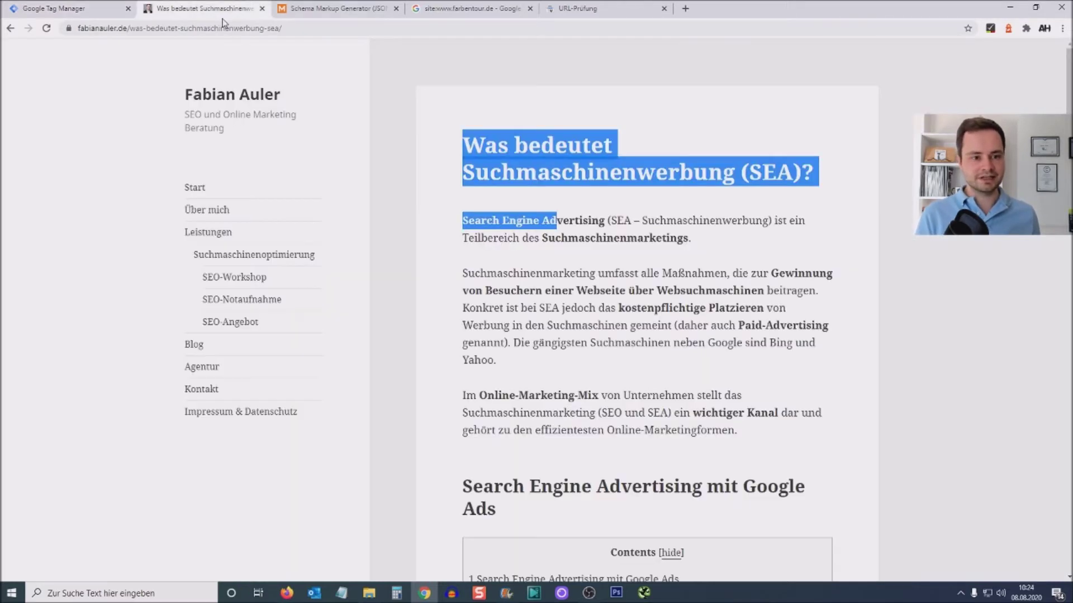
pyautogui.click(80, 8)
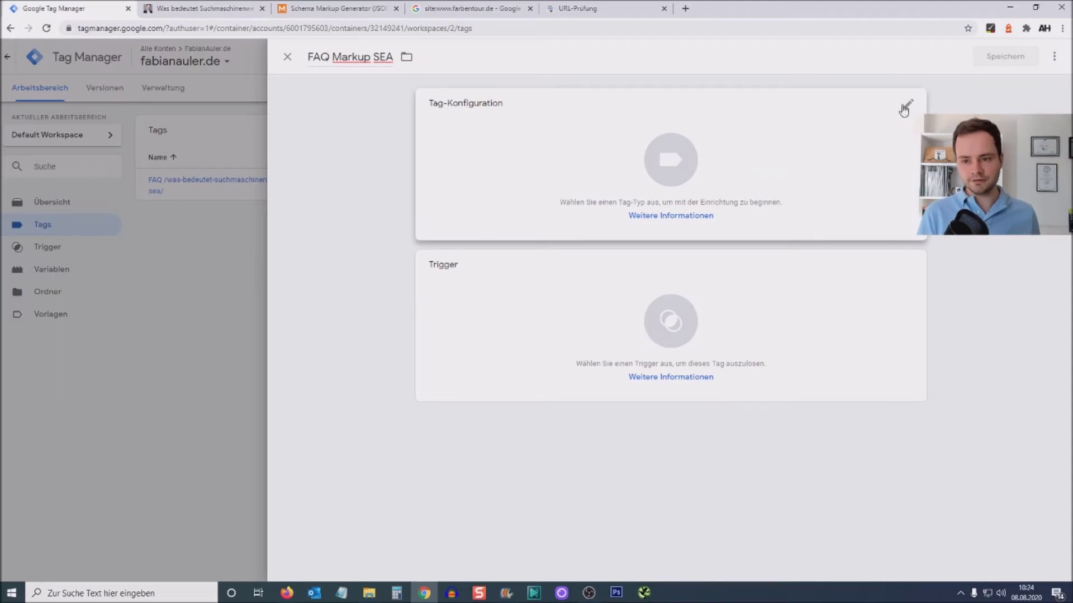
# Set the tag type to Benutzerdefiniertes HTML and paste the copied FAQ JSON-LD script as its HTML code.
pyautogui.click(911, 107)
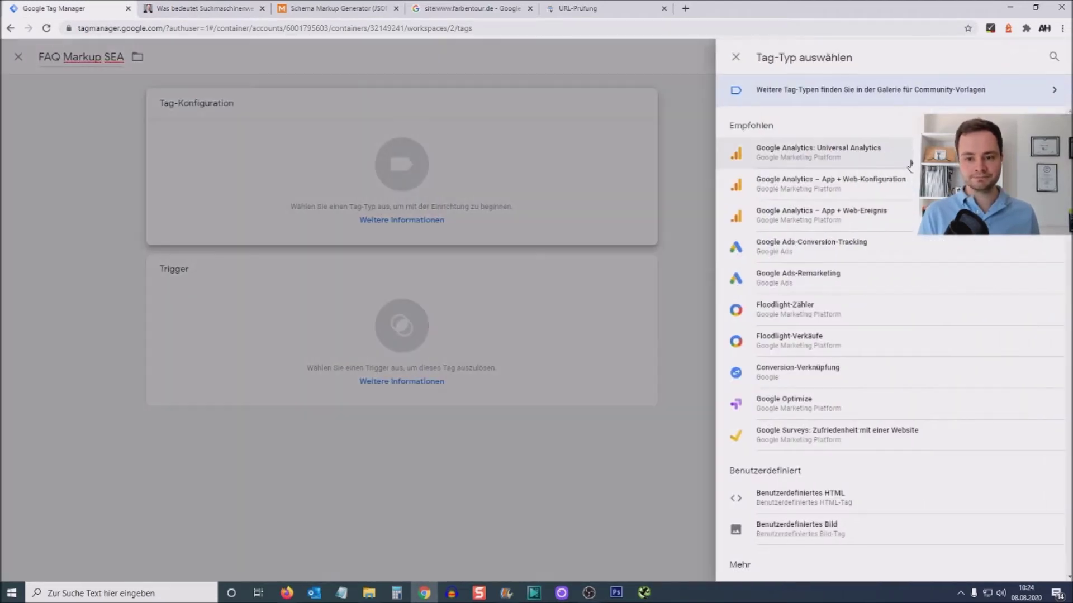
pyautogui.click(819, 496)
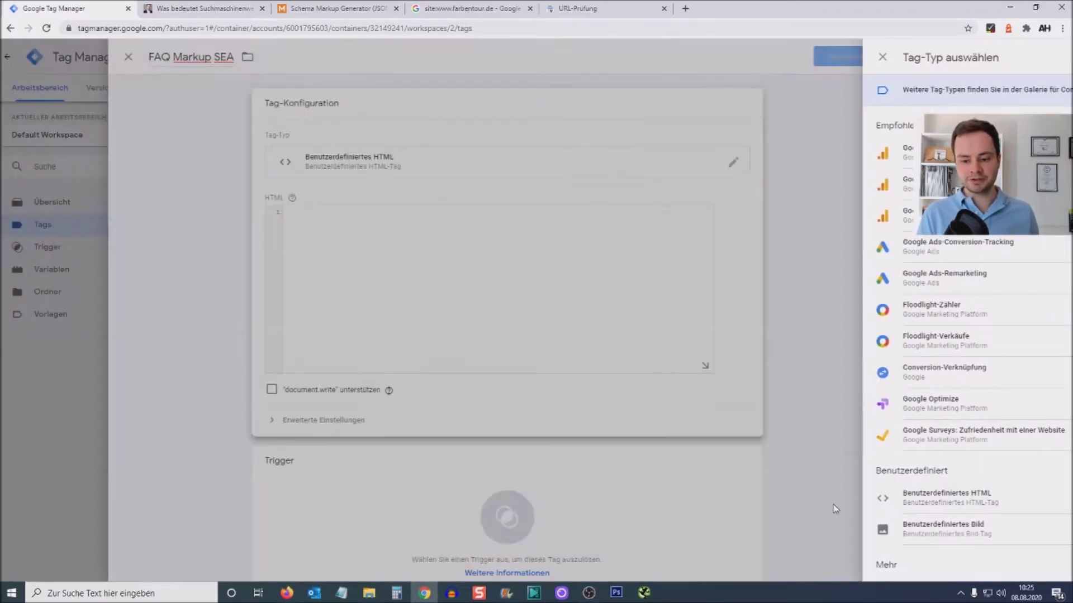
pyautogui.click(581, 255)
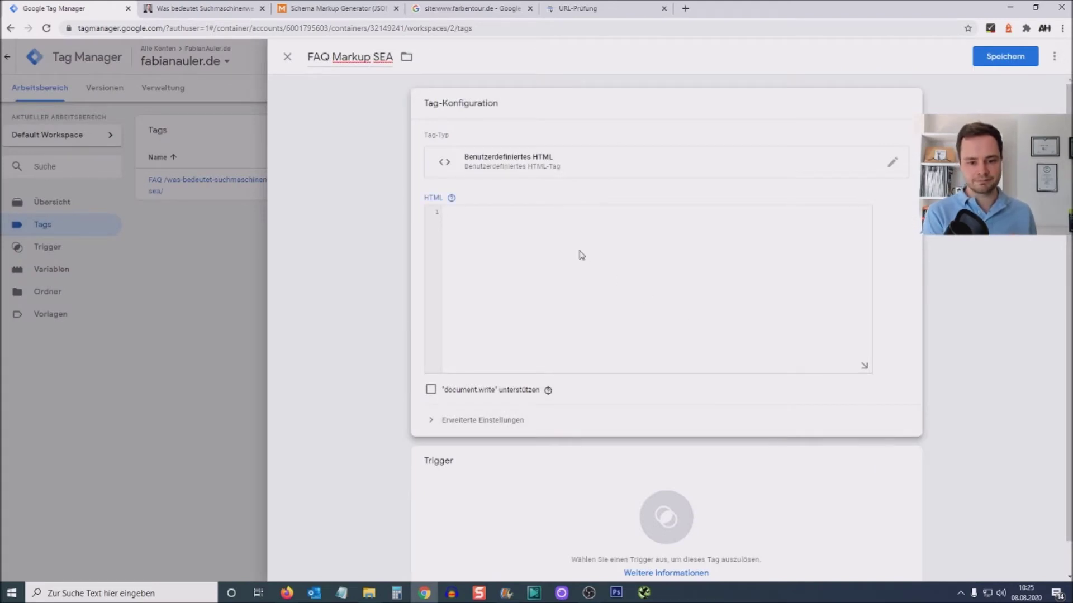
pyautogui.hotkey('ctrl', 'v')
pyautogui.scroll(3, 570, 285)
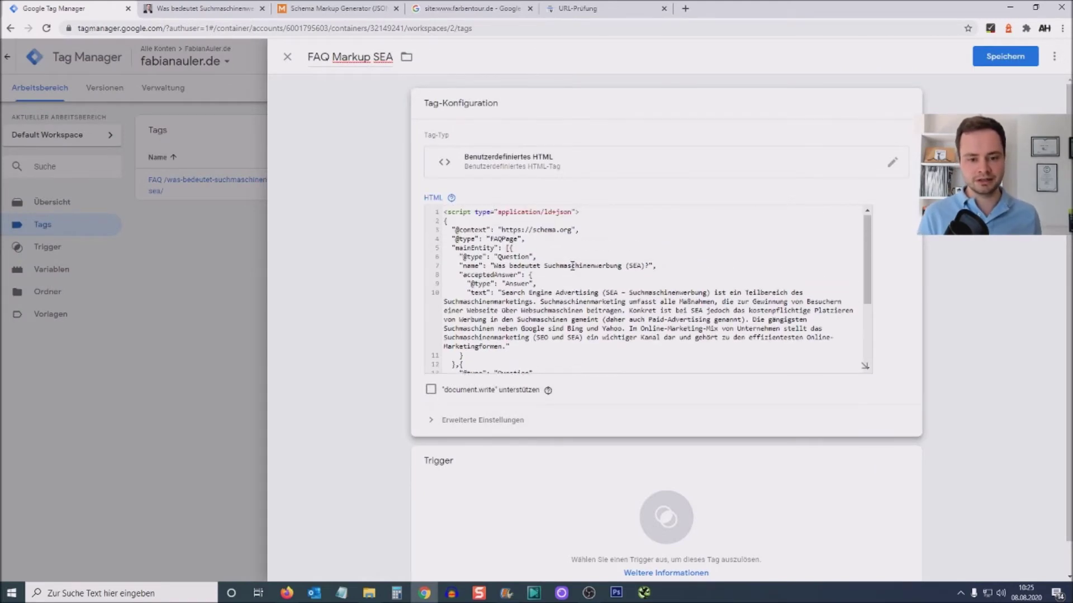
pyautogui.scroll(-3, 581, 274)
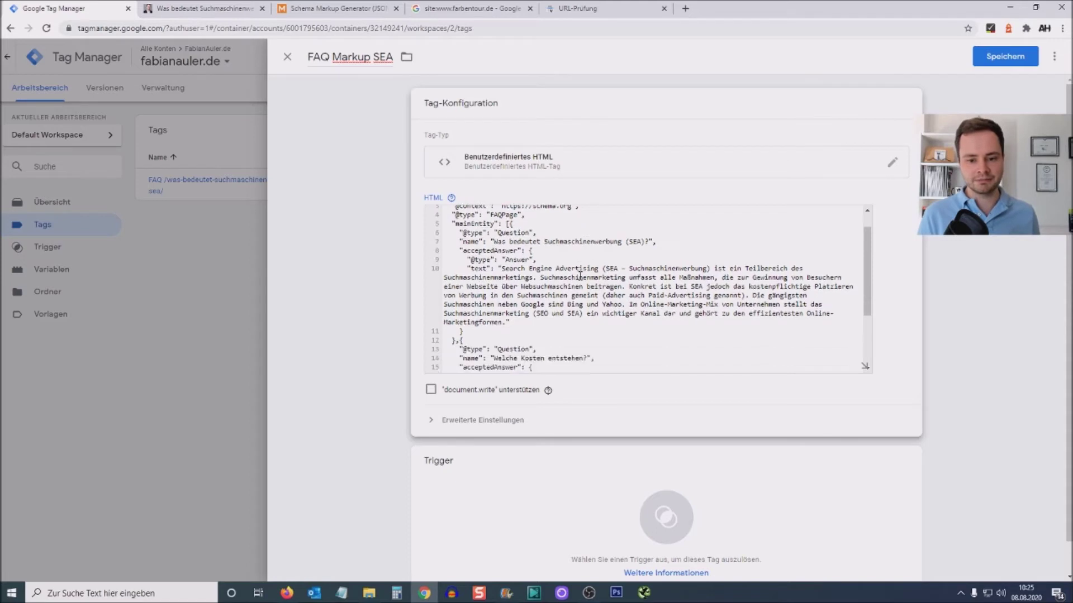
pyautogui.scroll(-1, 630, 192)
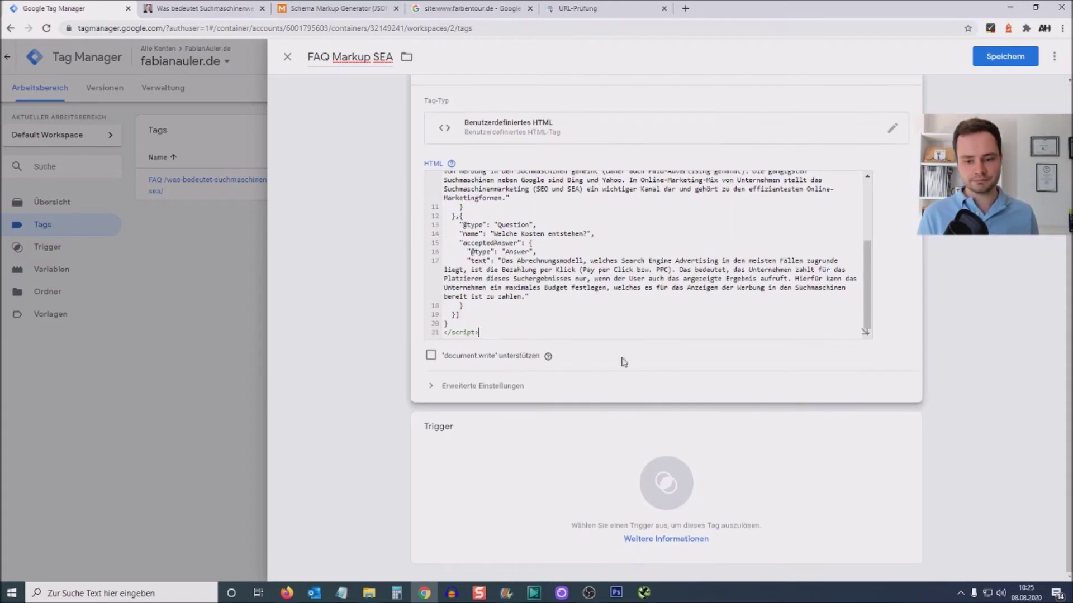
# Add a new trigger named "SEA" to the tag and set its trigger type to Seitenaufruf.
pyautogui.click(1005, 56)
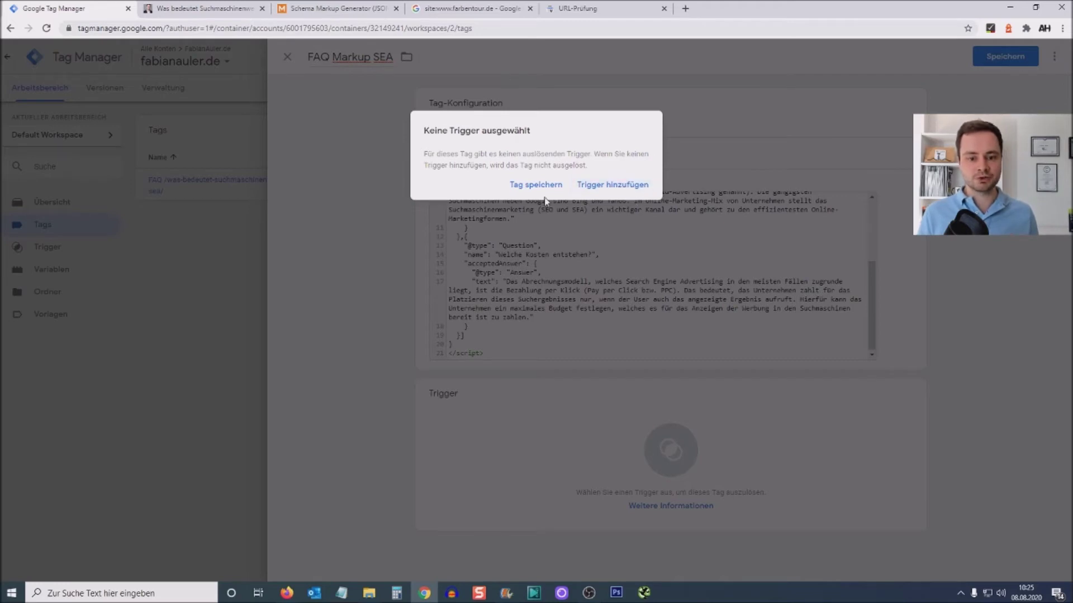
pyautogui.click(589, 190)
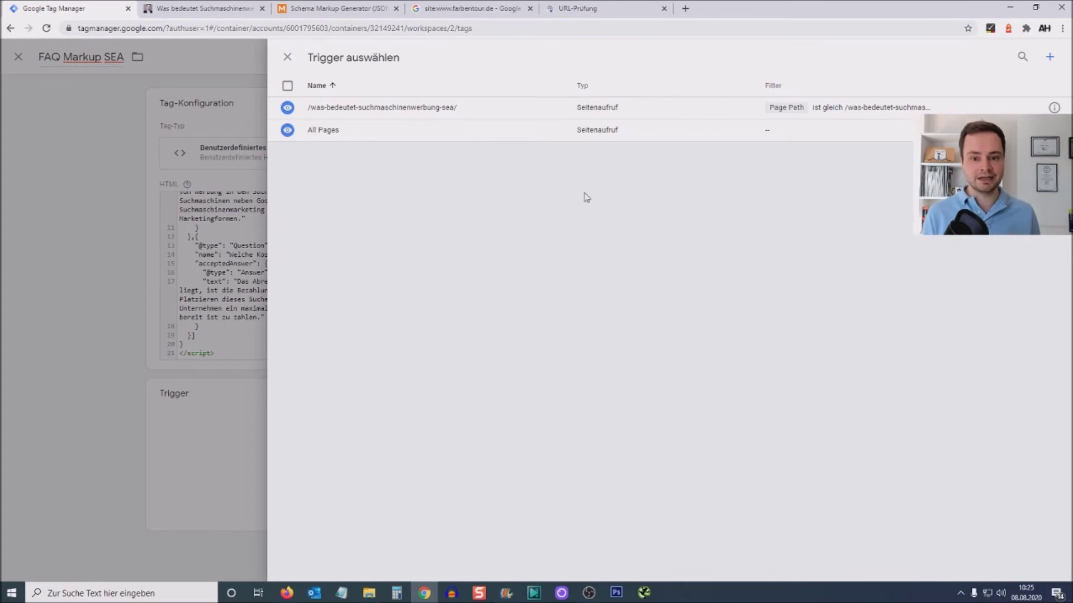
pyautogui.click(1048, 57)
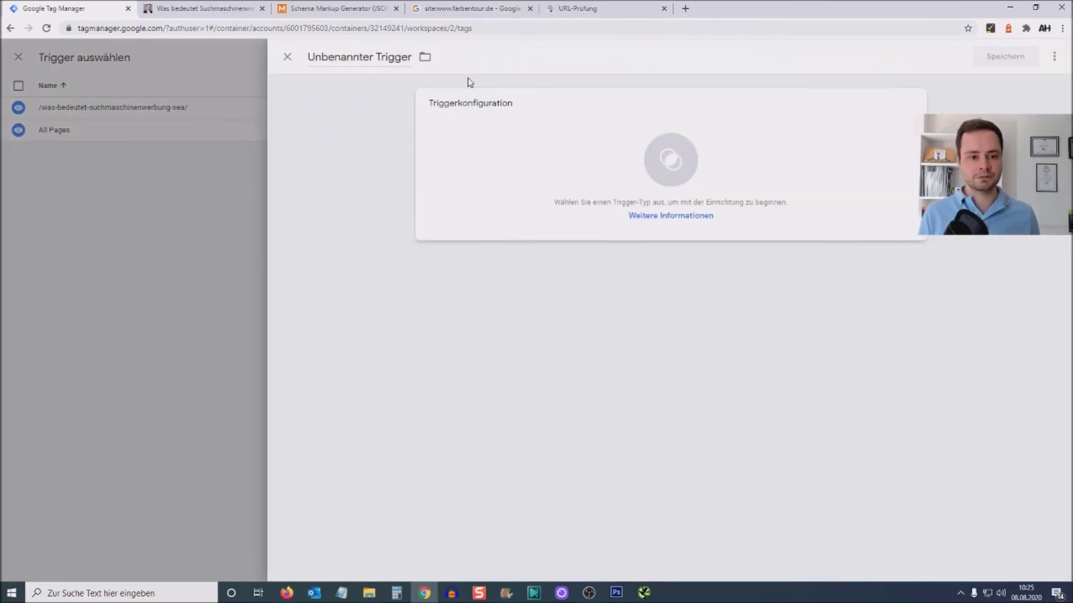
pyautogui.click(381, 58)
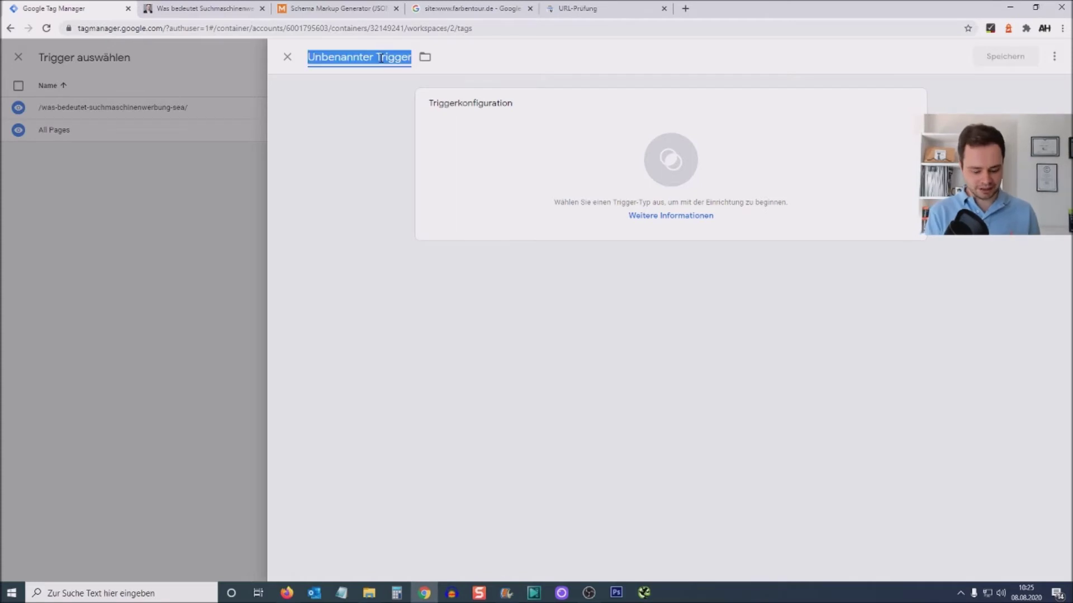
pyautogui.write('SEA')
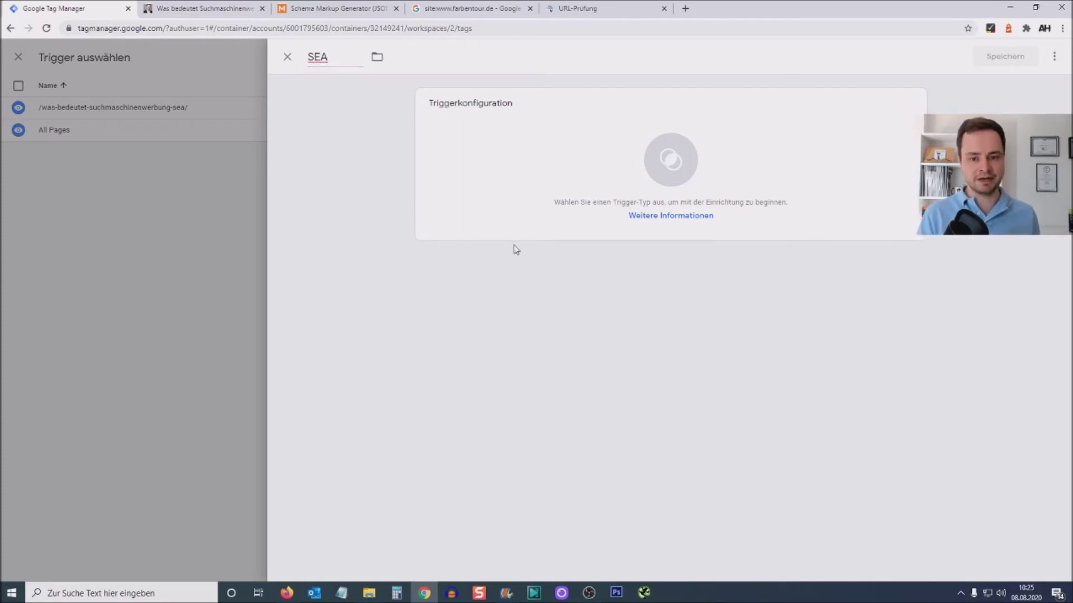
pyautogui.click(907, 113)
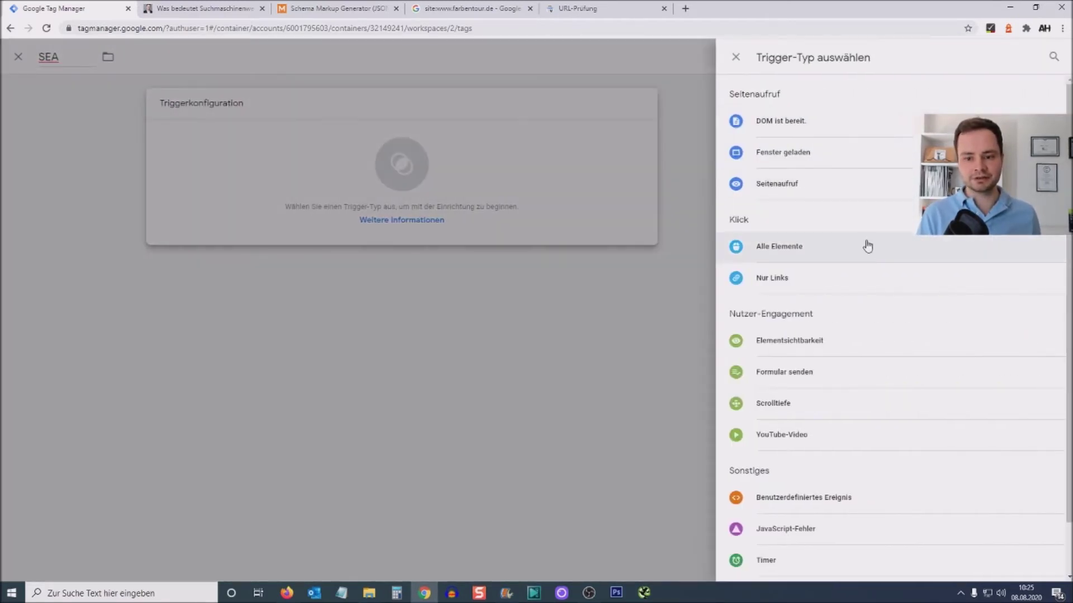
pyautogui.click(769, 186)
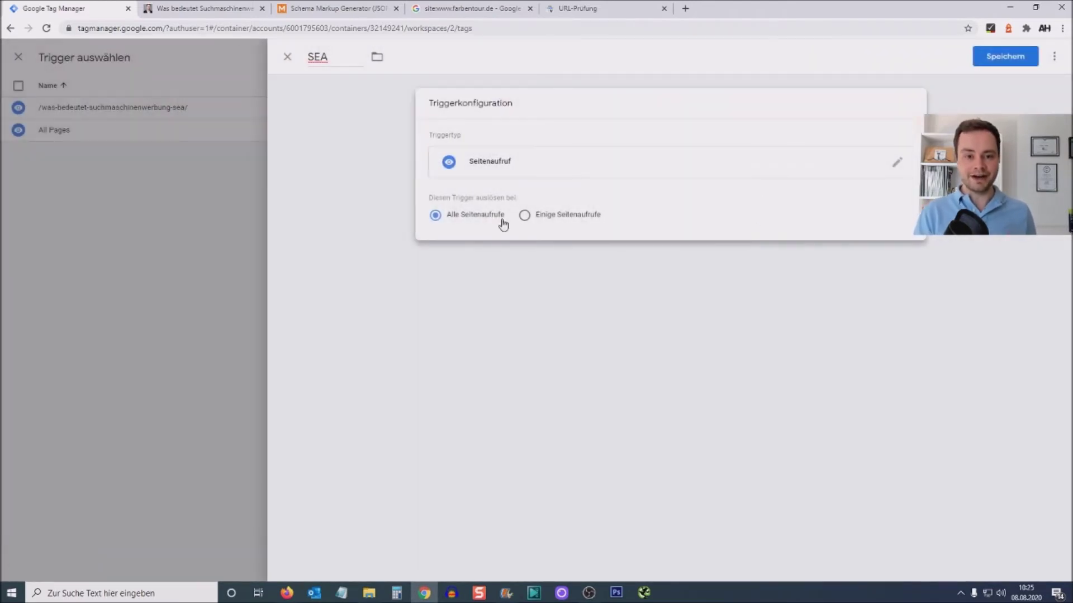
# Look up the web address of the SEA article page, then return to the trigger configuration.
pyautogui.click(182, 7)
pyautogui.click(221, 29)
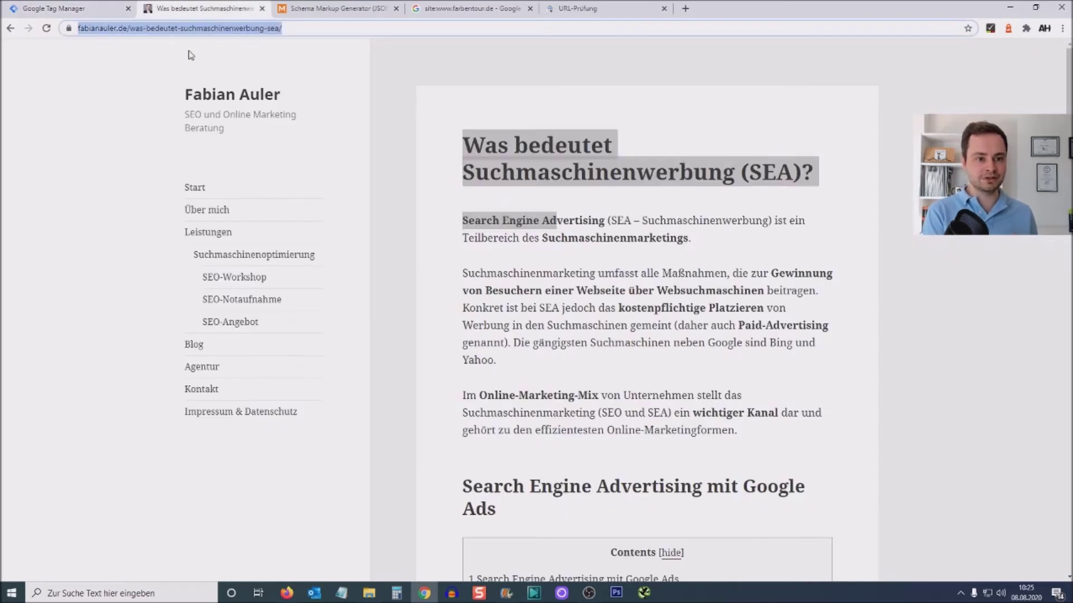
pyautogui.click(88, 8)
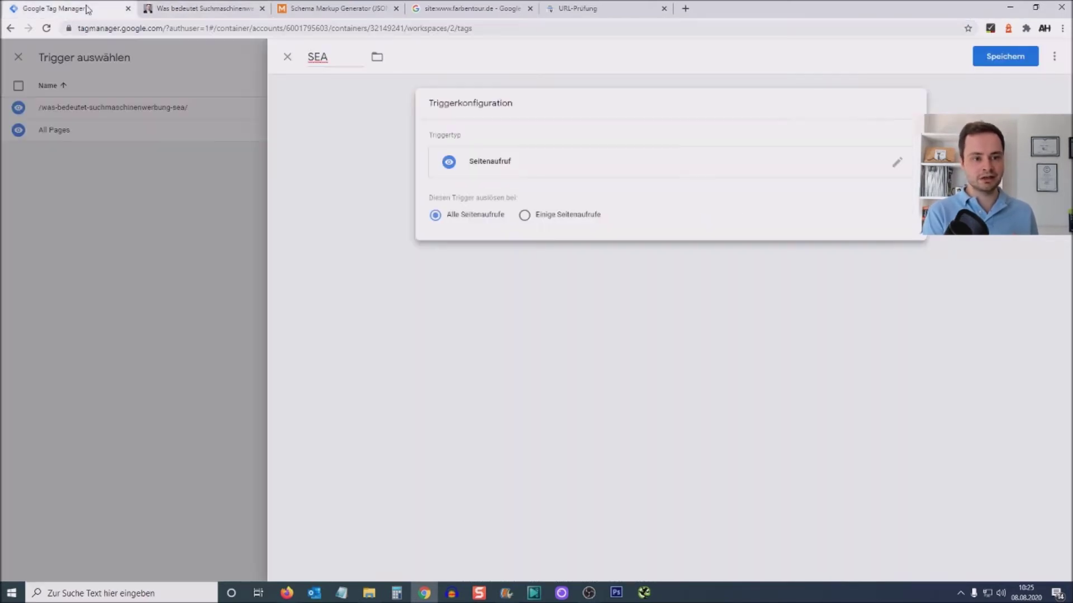
# Limit the SEA trigger to Einige Seitenaufrufe and base its firing condition on the Page Path variable.
pyautogui.click(526, 216)
pyautogui.click(546, 263)
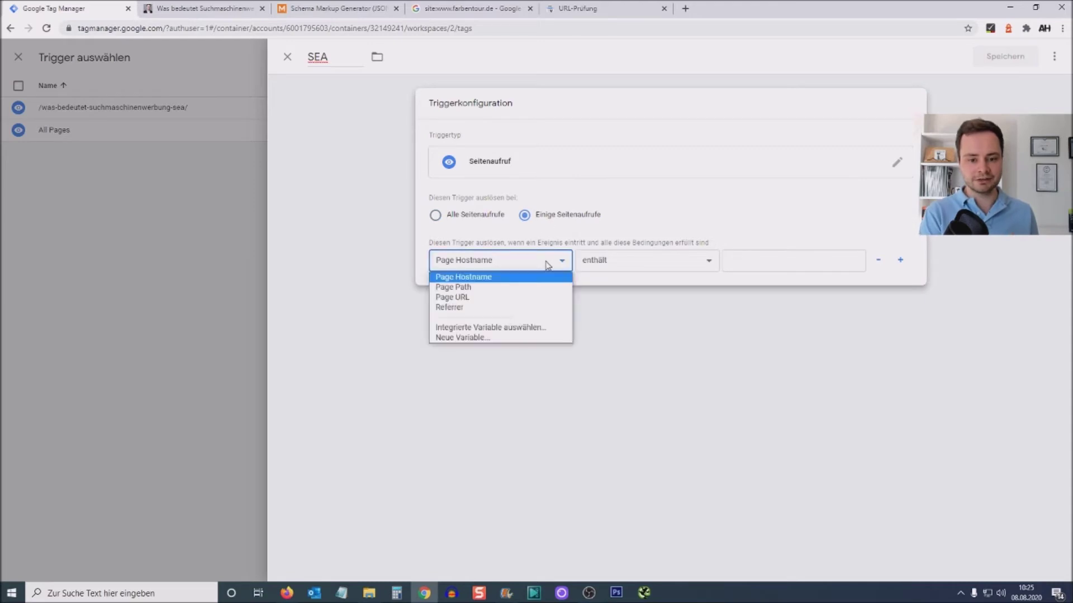
pyautogui.click(499, 297)
pyautogui.click(479, 264)
pyautogui.click(475, 287)
# Copy the path /was-bedeutet-suchmaschinenwerbung-sea/ from the SEA article page's web address.
pyautogui.click(201, 8)
pyautogui.click(195, 28)
pyautogui.moveTo(154, 28); pyautogui.dragTo(308, 28)
pyautogui.hotkey('ctrl', 'c')
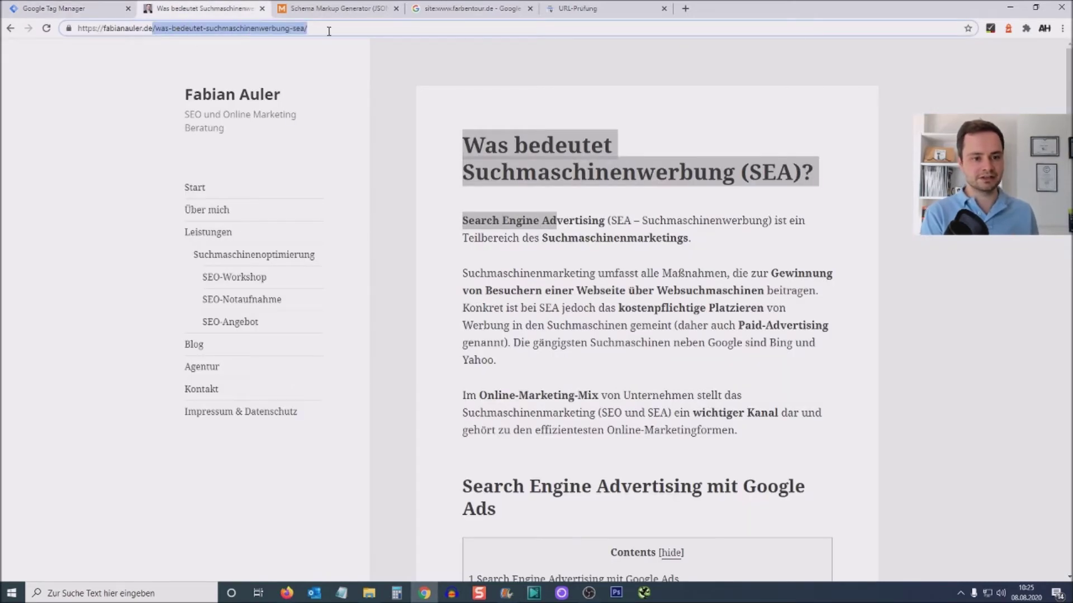
# Set the trigger condition to Page Path ist gleich /was-bedeutet-suchmaschinenwerbung-sea/ and save both the trigger and the FAQ Markup SEA tag.
pyautogui.click(61, 8)
pyautogui.click(533, 267)
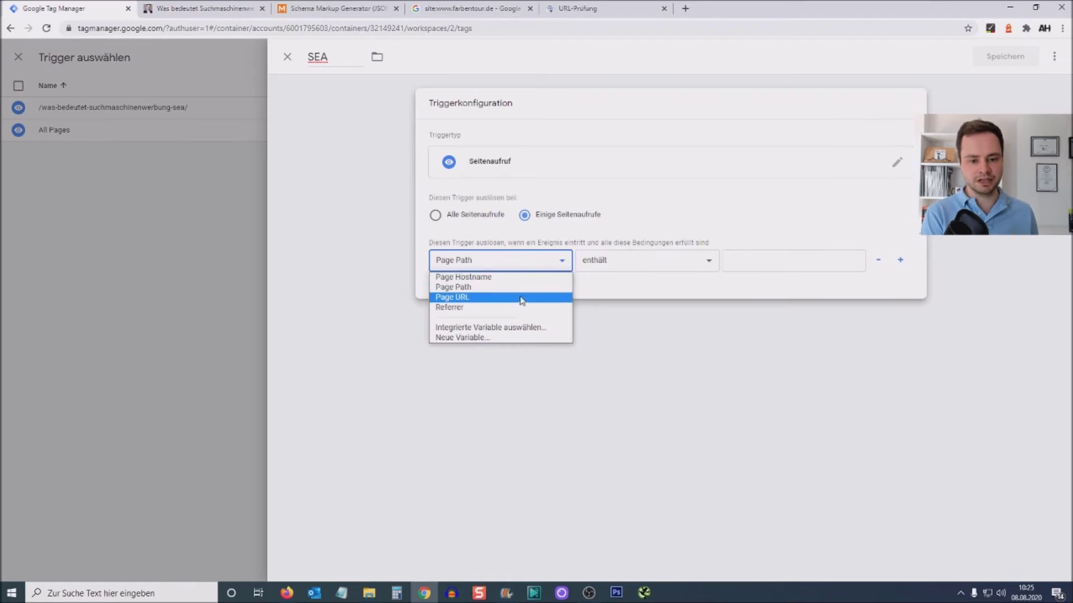
pyautogui.click(509, 287)
pyautogui.click(642, 262)
pyautogui.click(661, 275)
pyautogui.click(781, 262)
pyautogui.hotkey('ctrl', 'v')
pyautogui.press('Home')
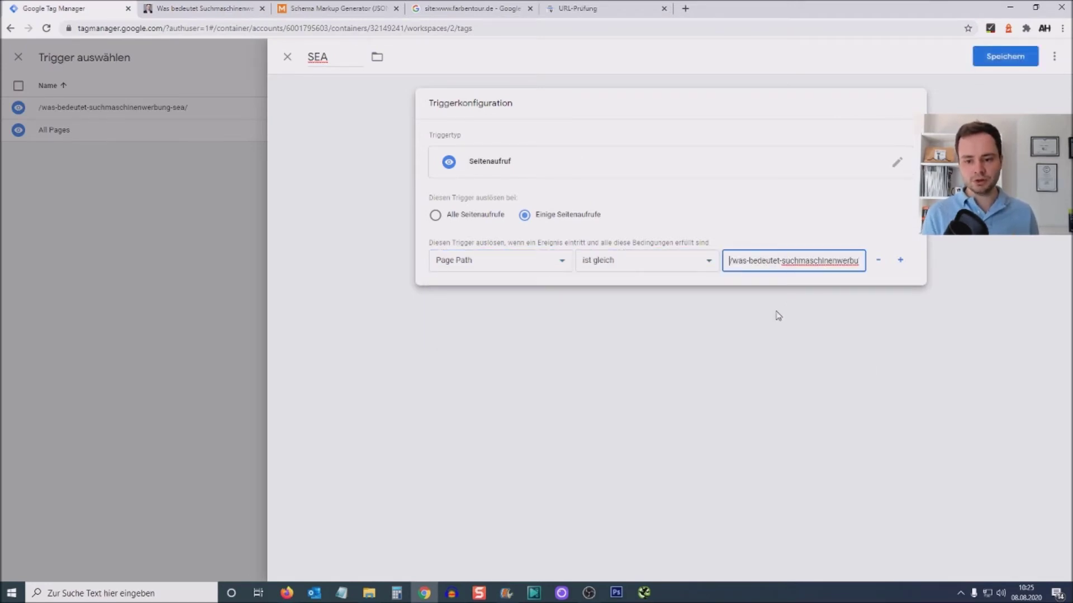
pyautogui.click(993, 62)
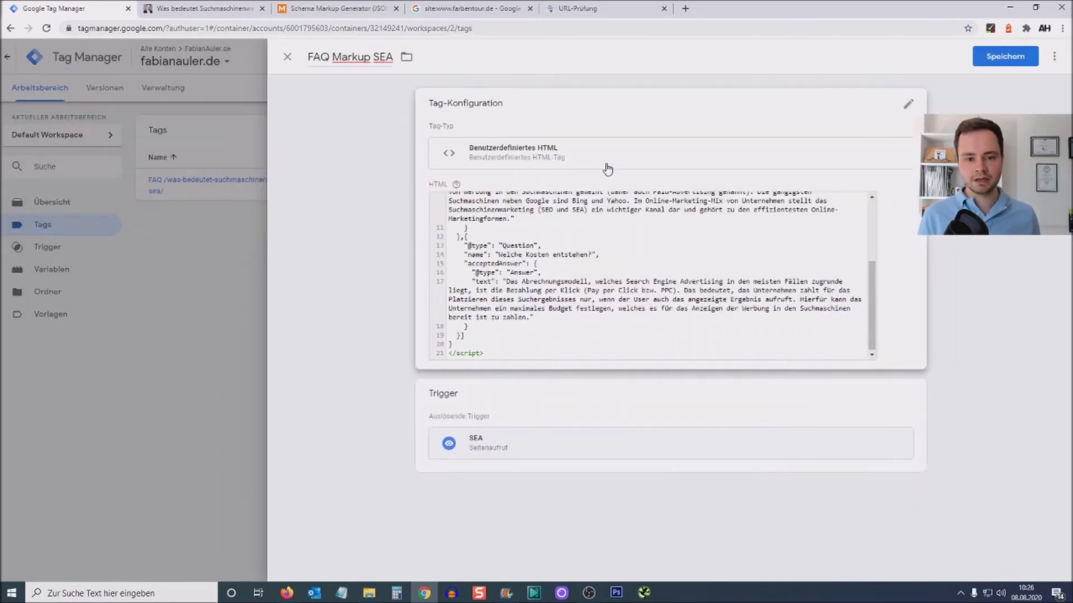
pyautogui.click(1004, 58)
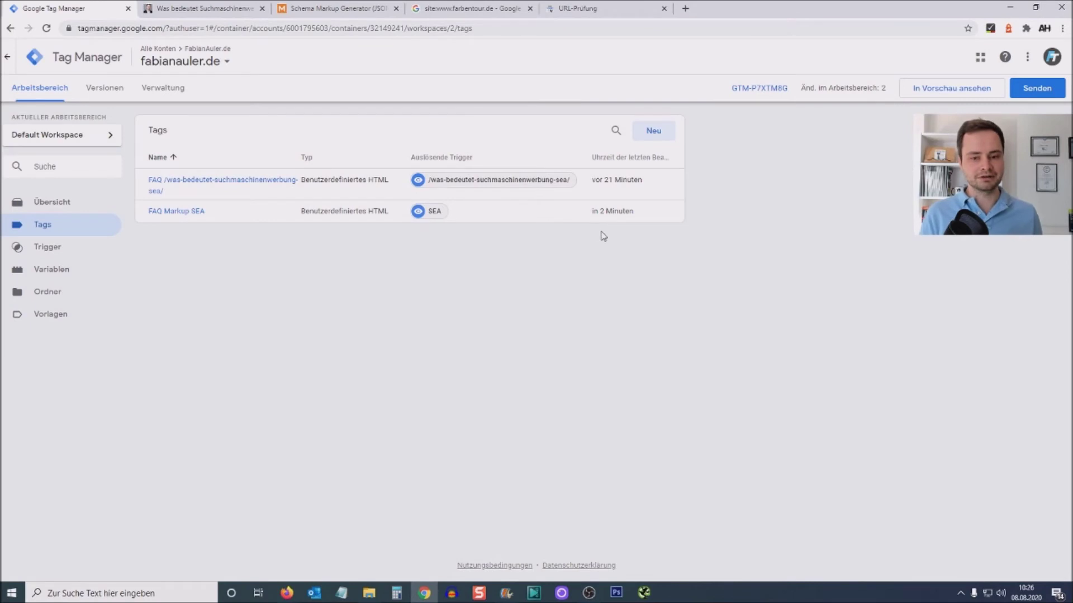
# Start preview mode for the workspace and reload the SEA article page to test which tags fire.
pyautogui.click(948, 91)
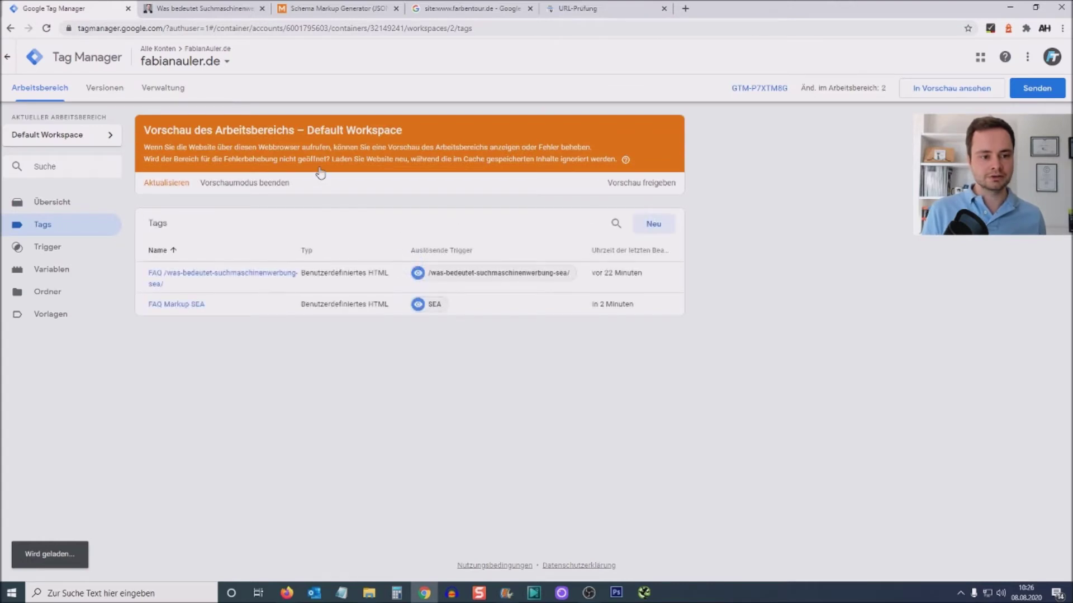
pyautogui.click(217, 7)
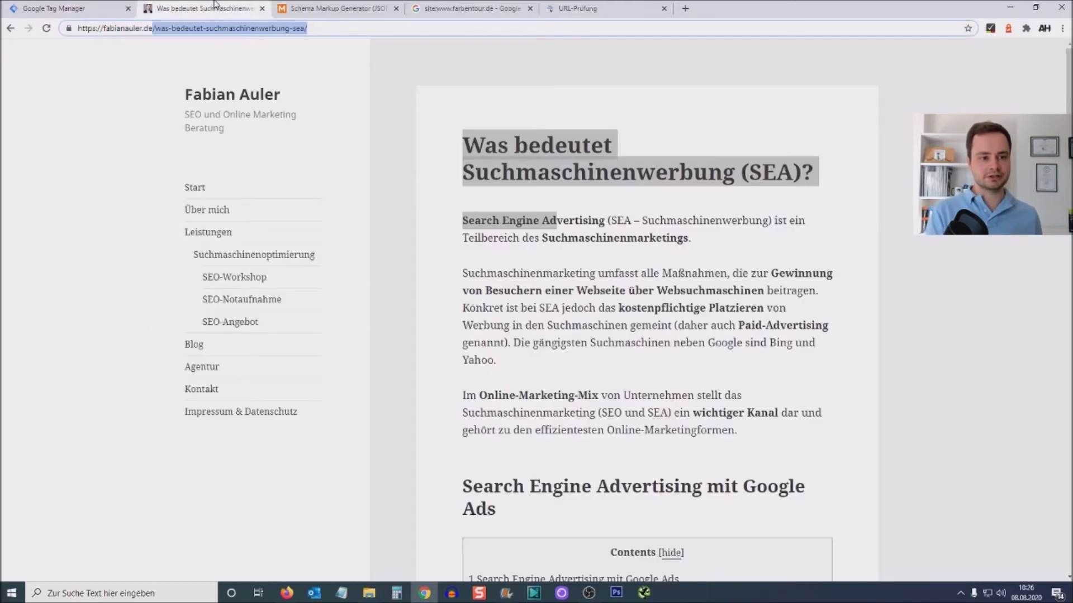
pyautogui.press('F5')
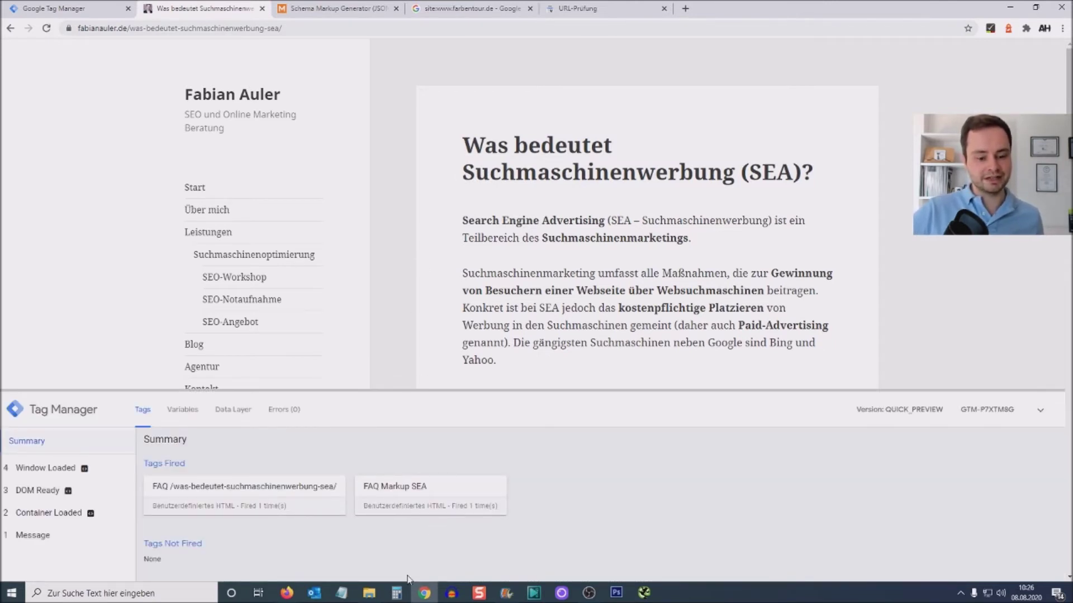
# Compare the tags listed in the workspace with the fired tags on the article page and the generated FAQ markup.
pyautogui.click(87, 8)
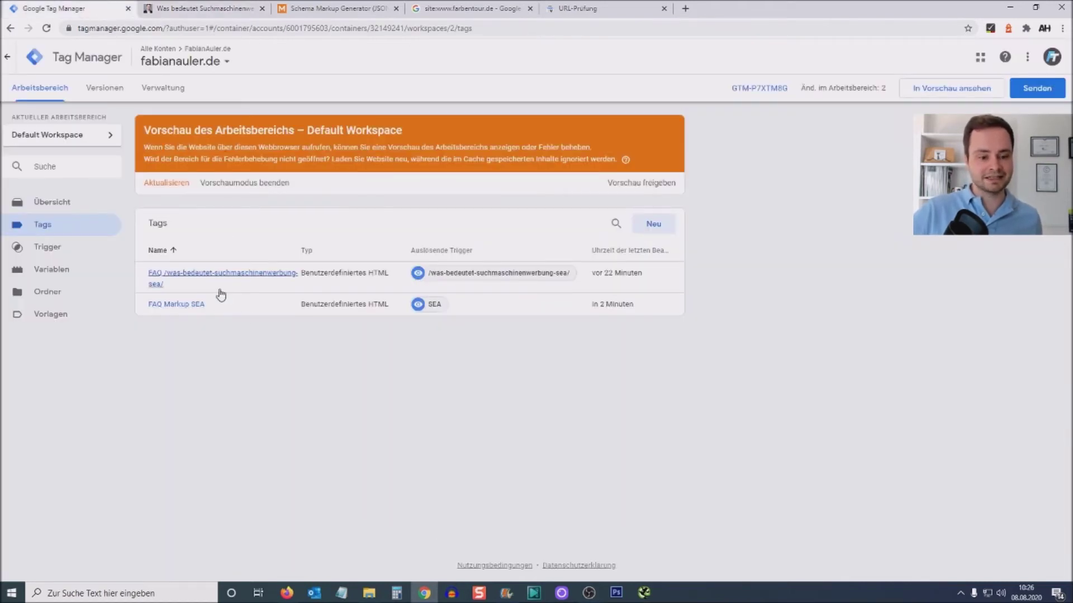
pyautogui.click(212, 8)
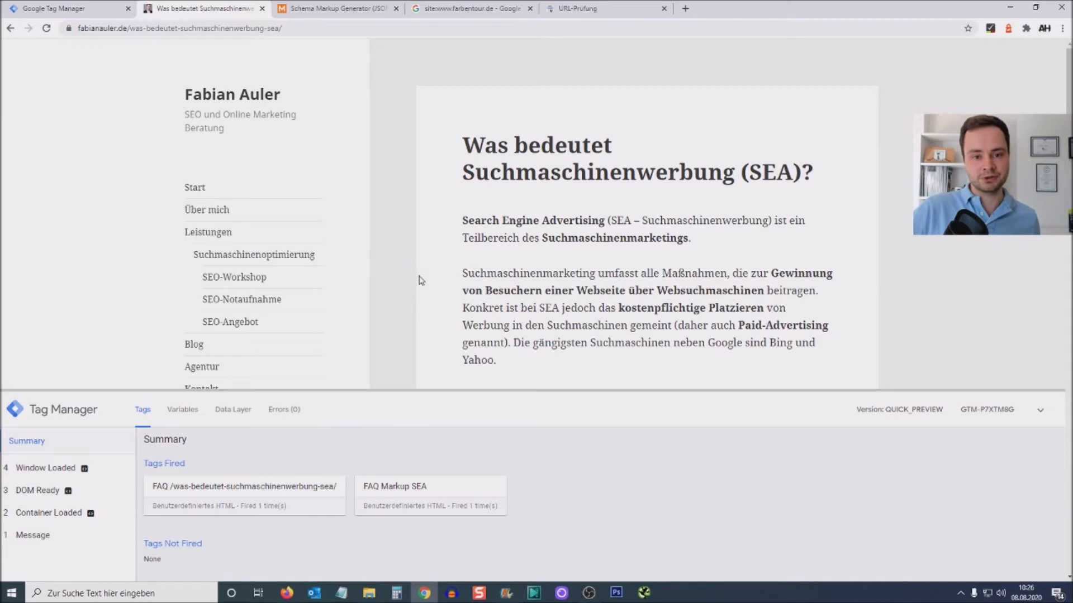
pyautogui.click(60, 3)
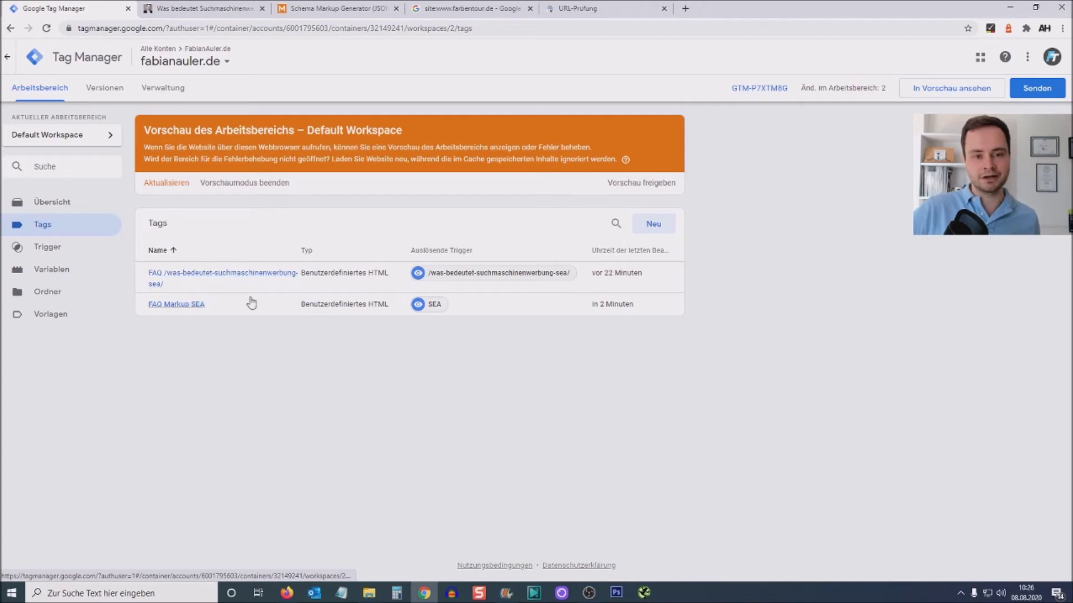
pyautogui.click(186, 6)
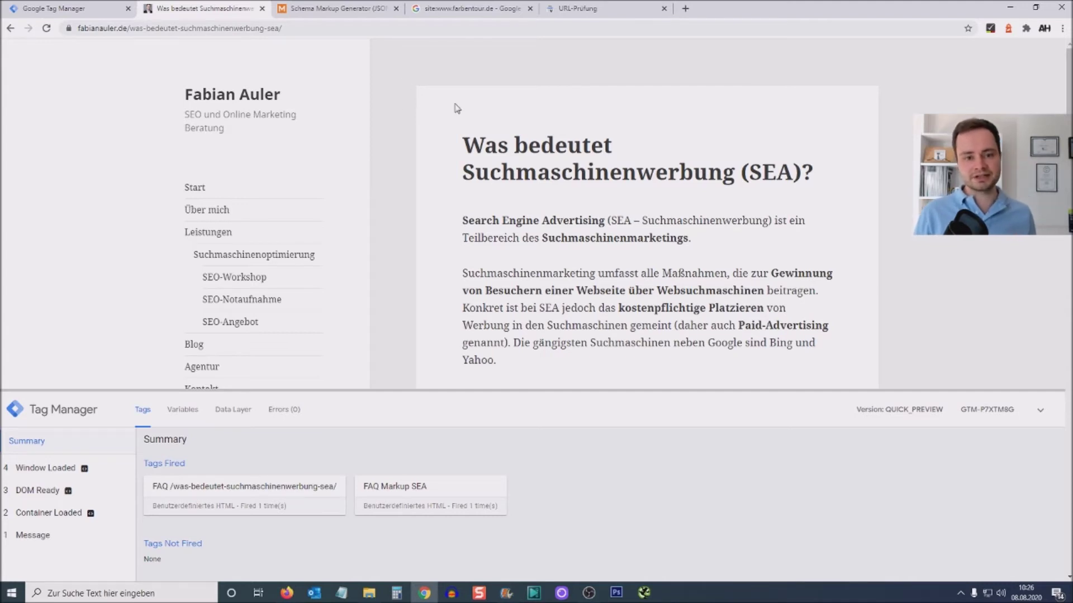
pyautogui.click(50, 7)
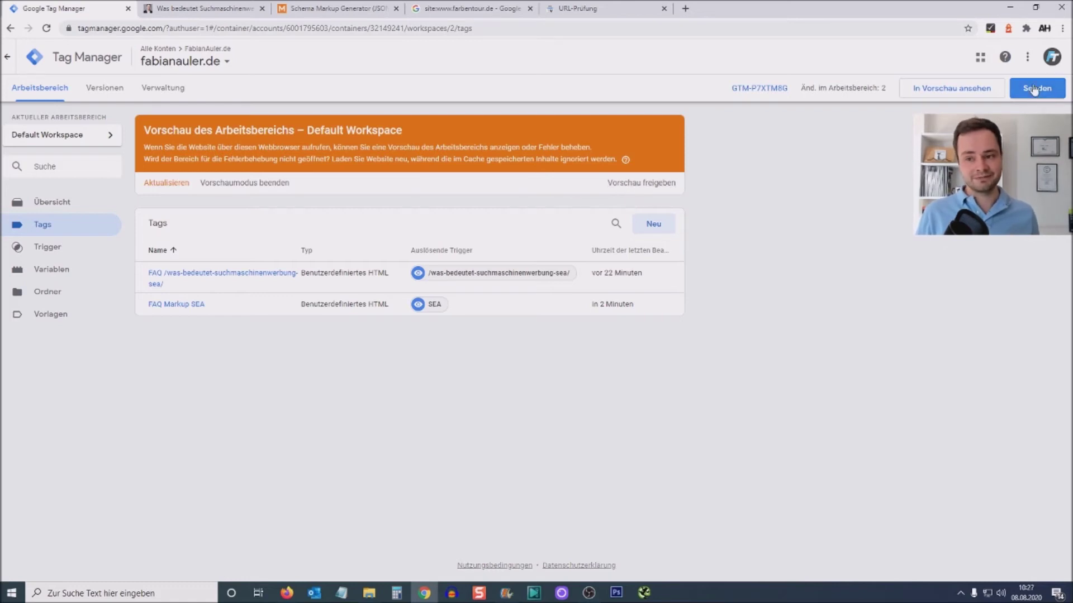
pyautogui.click(212, 9)
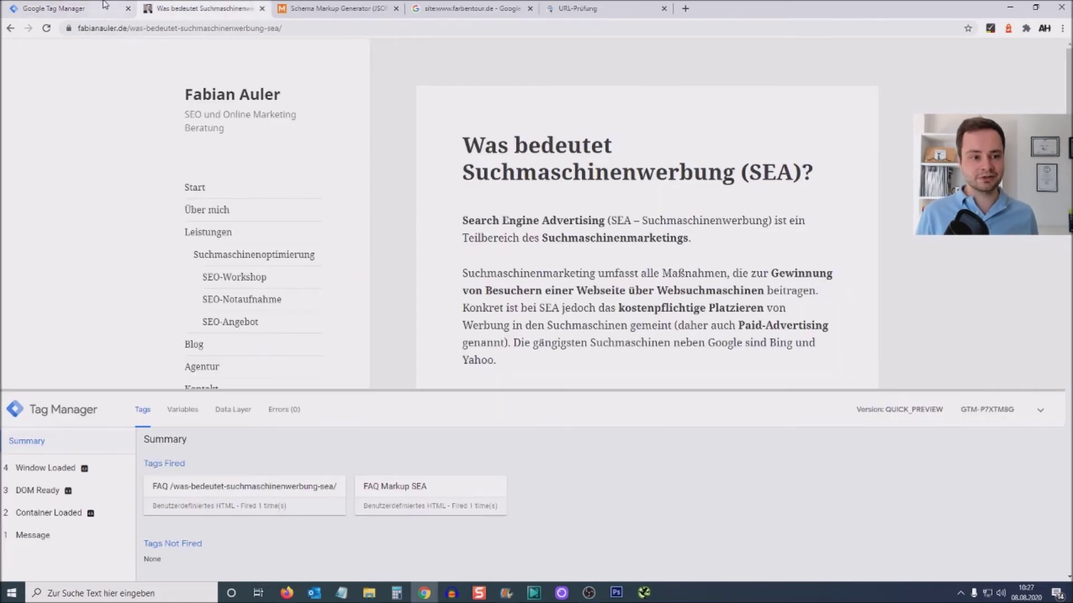
pyautogui.click(104, 7)
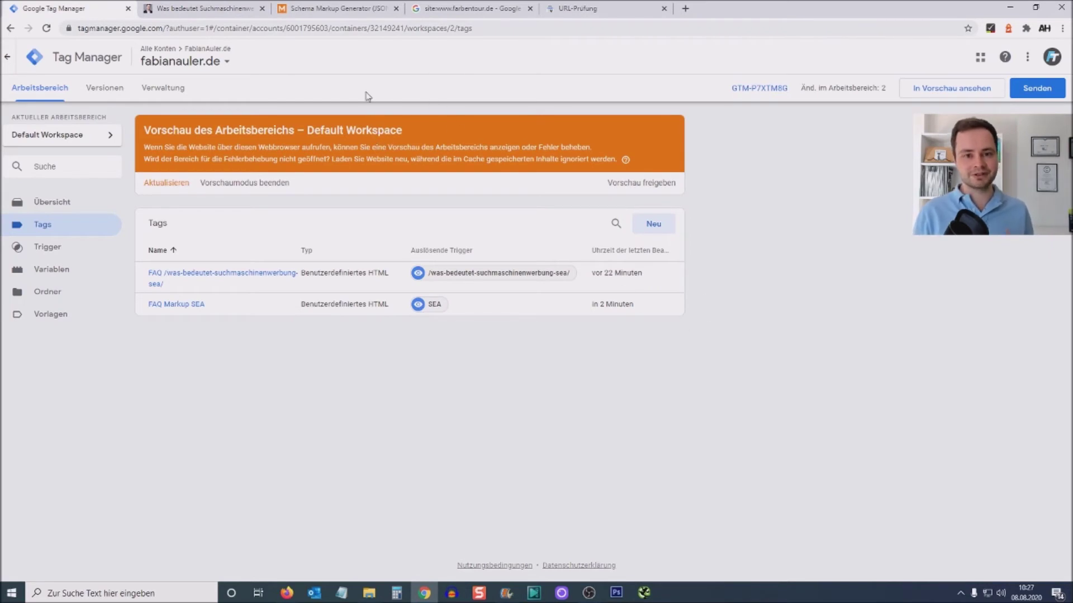
pyautogui.click(329, 9)
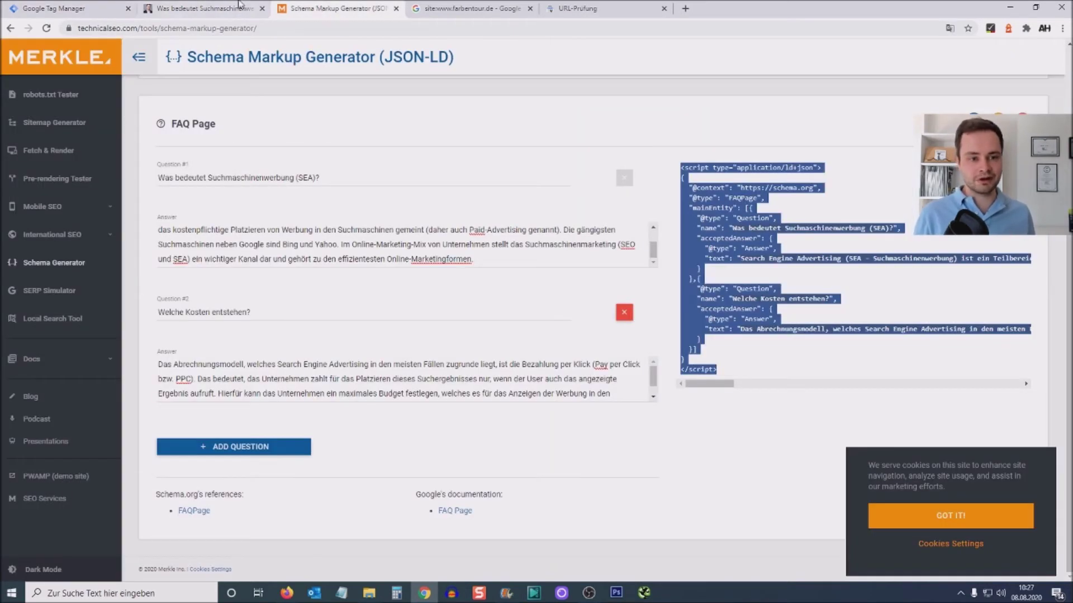
pyautogui.click(190, 9)
pyautogui.click(58, 6)
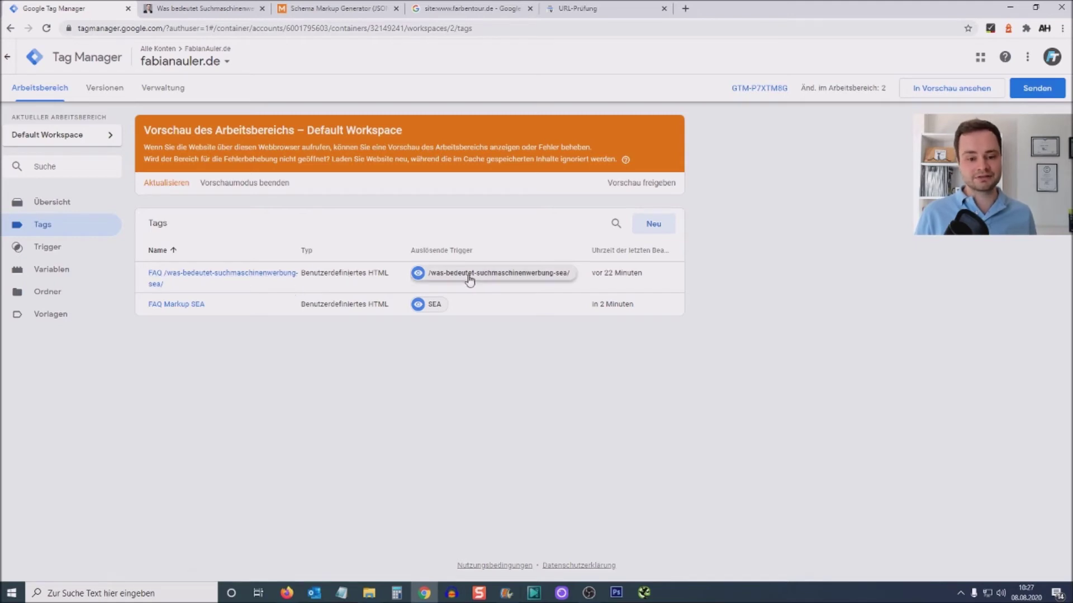
# Delete the duplicate tag "FAQ /was-bedeutet-suchmaschinenwerbung-sea/" from the workspace.
pyautogui.click(264, 276)
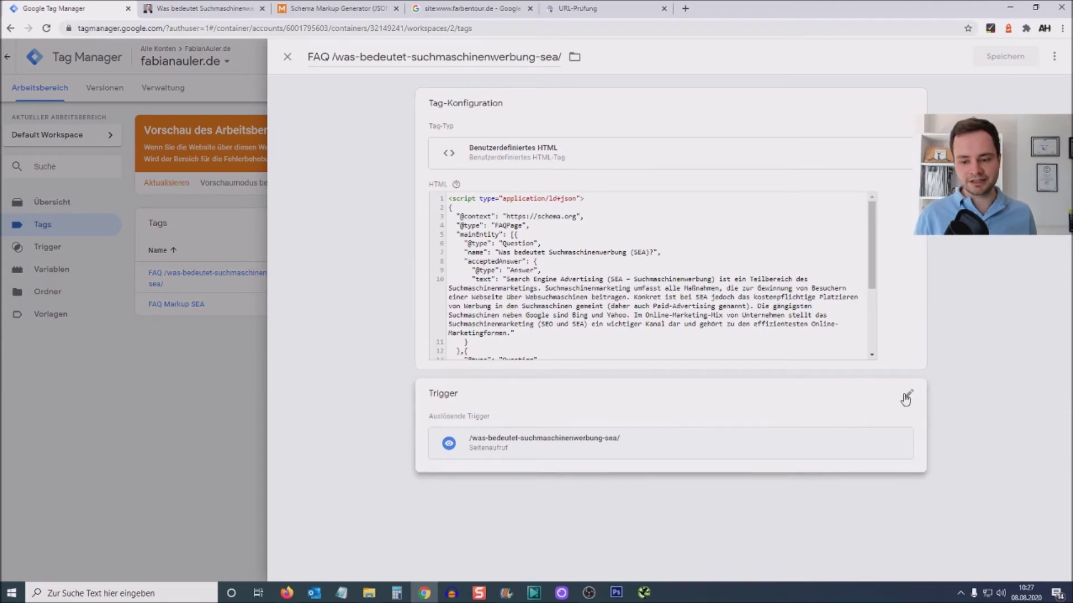
pyautogui.click(1054, 57)
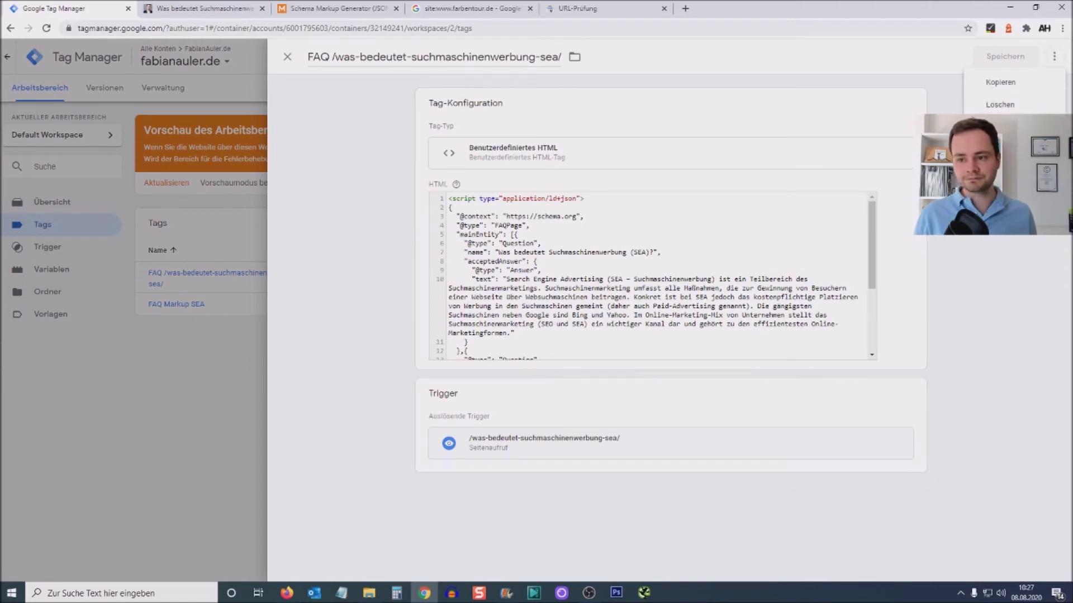
pyautogui.click(1001, 106)
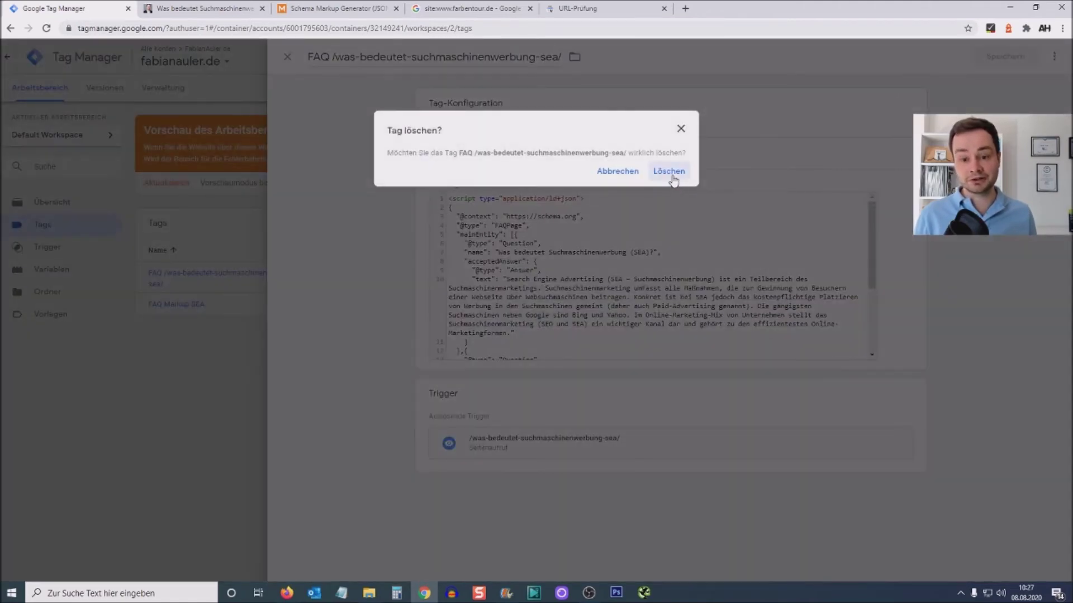
pyautogui.click(673, 172)
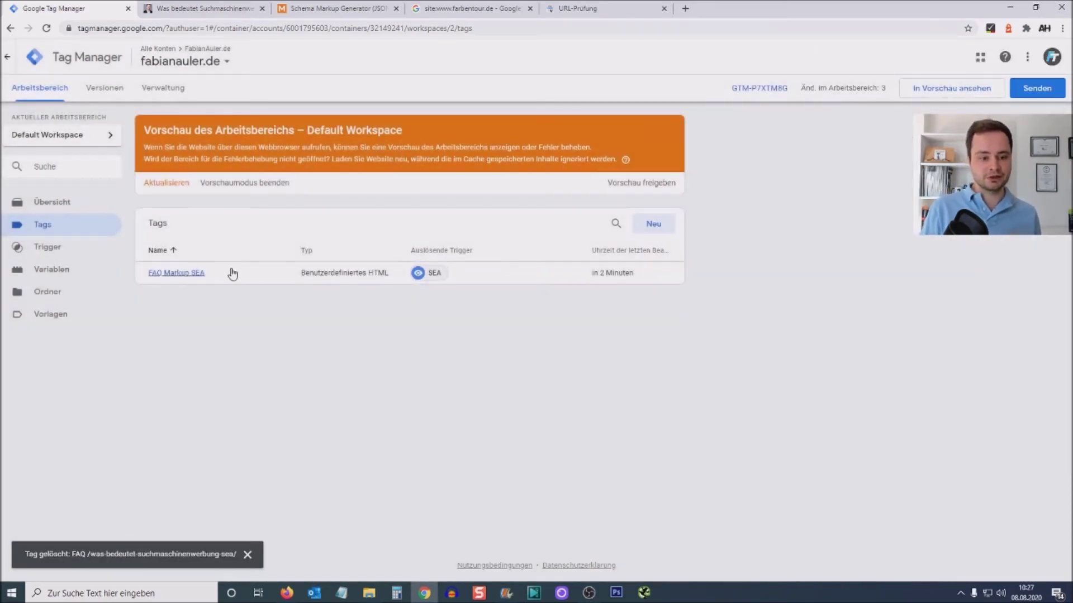
# Refresh the workspace preview and reload the SEA article page to recheck the fired tags.
pyautogui.click(970, 95)
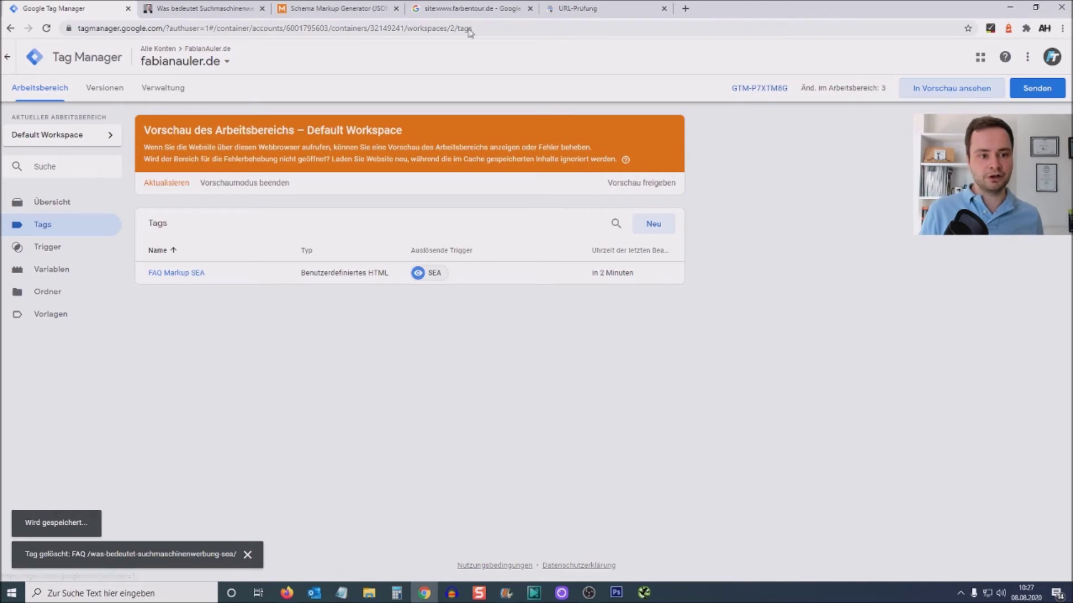
pyautogui.click(207, 8)
pyautogui.press('F5')
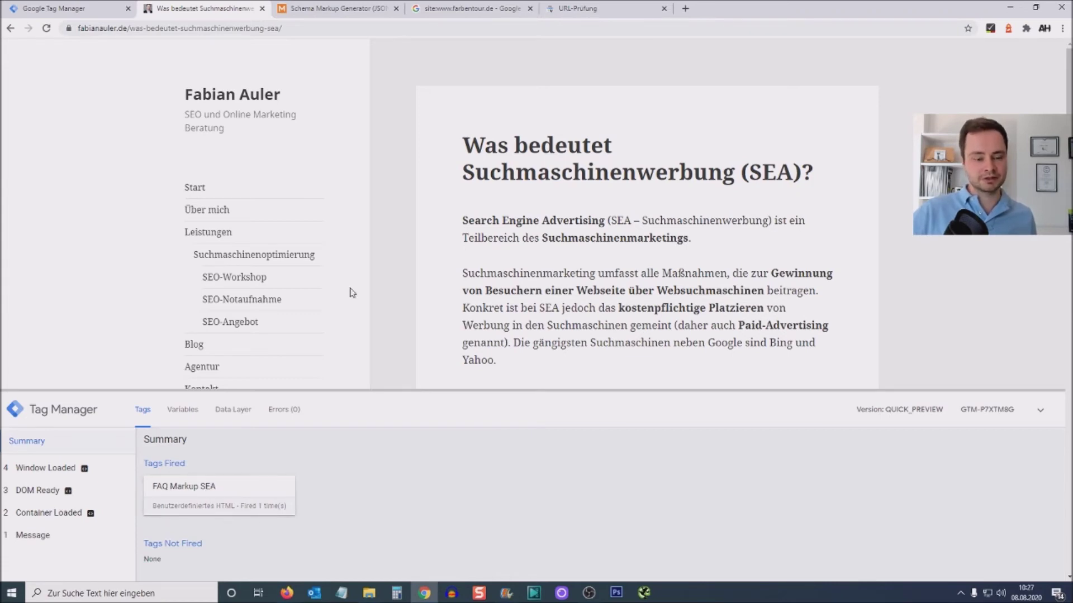
# Publish the workspace changes to the Live environment, skipping the version name and description.
pyautogui.click(59, 8)
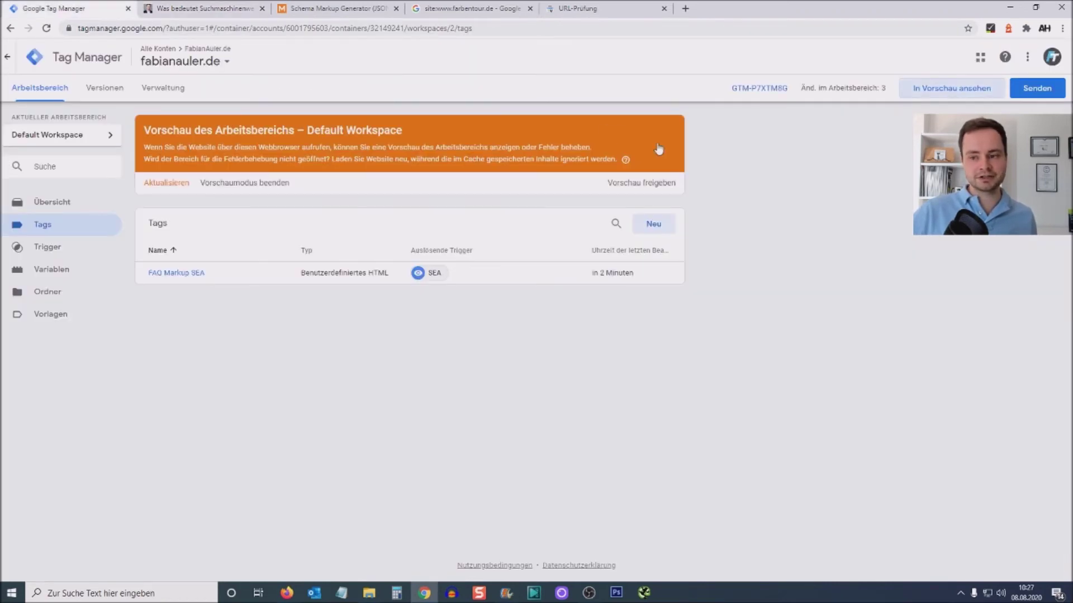
pyautogui.click(1046, 92)
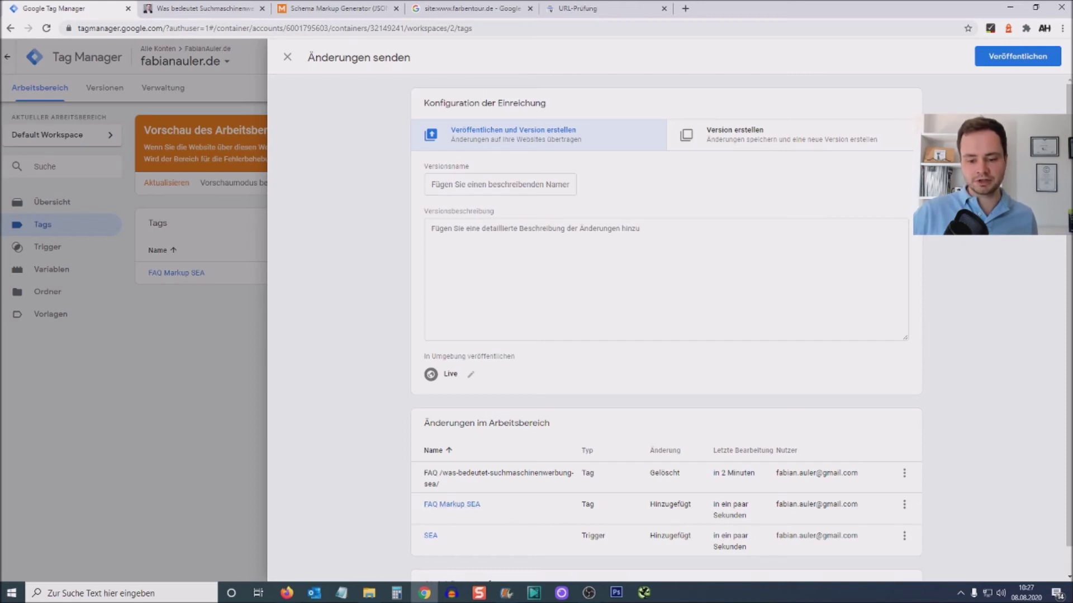
pyautogui.scroll(-1, 847, 316)
pyautogui.click(1007, 63)
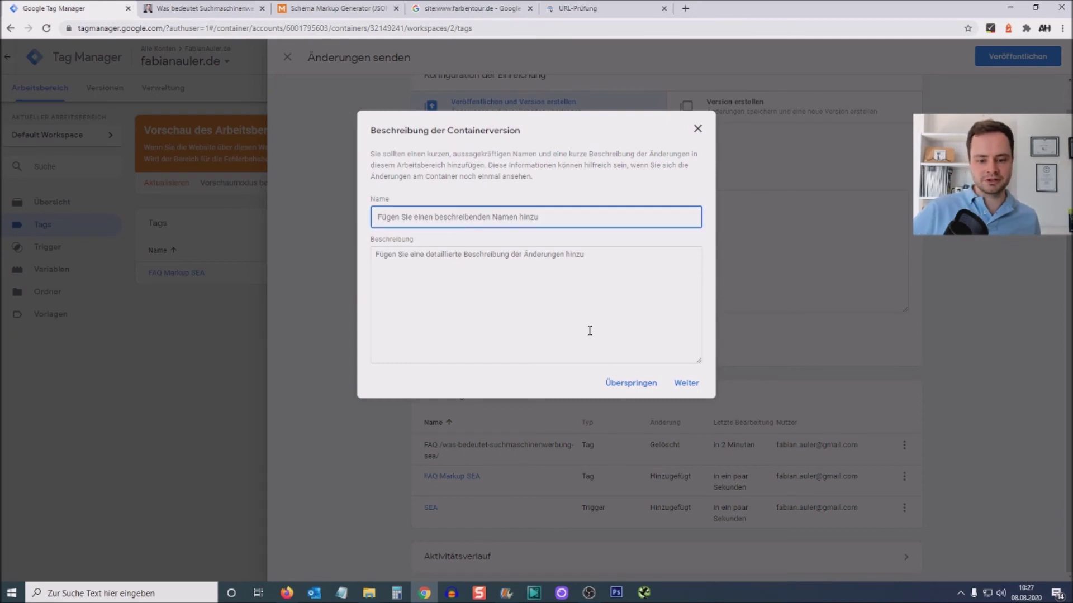
pyautogui.click(623, 385)
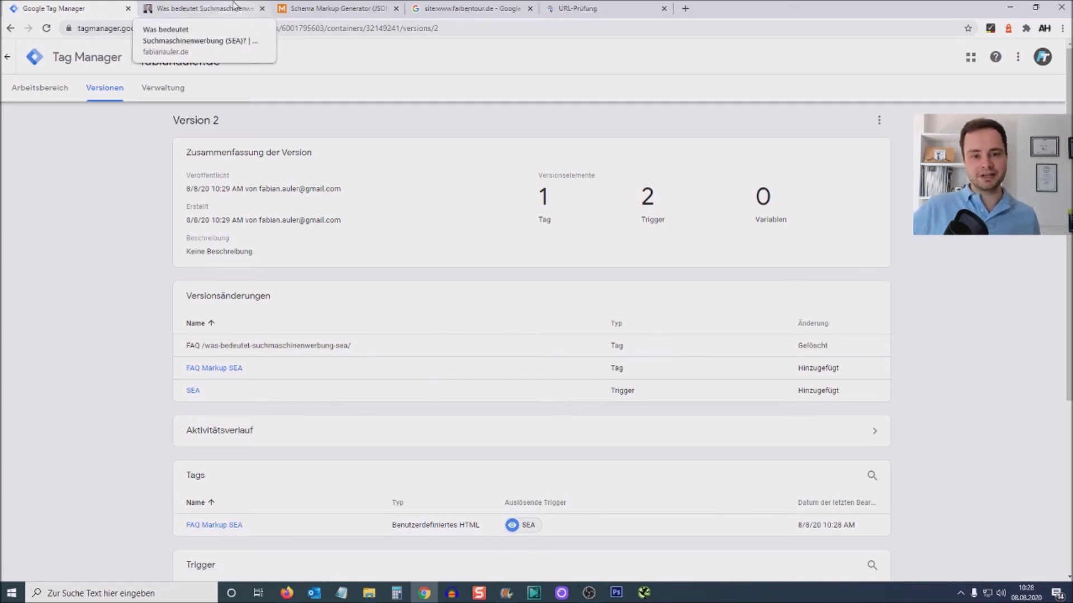
# View the farbentour.de search results on Google and collapse the FAQ answer to "Was ist eine Suchmaschine?".
pyautogui.click(445, 11)
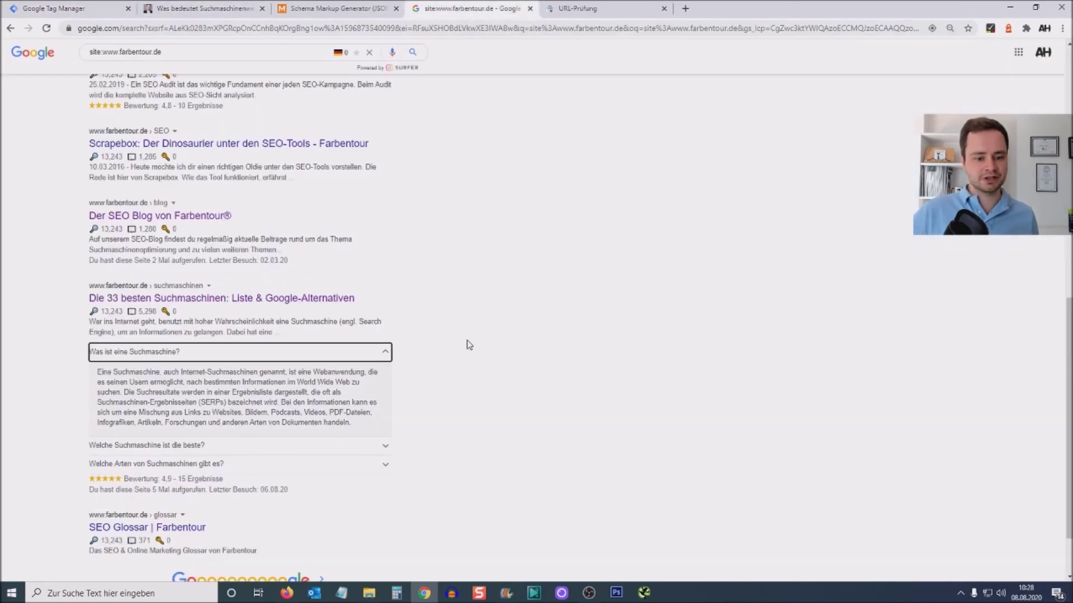
pyautogui.click(385, 352)
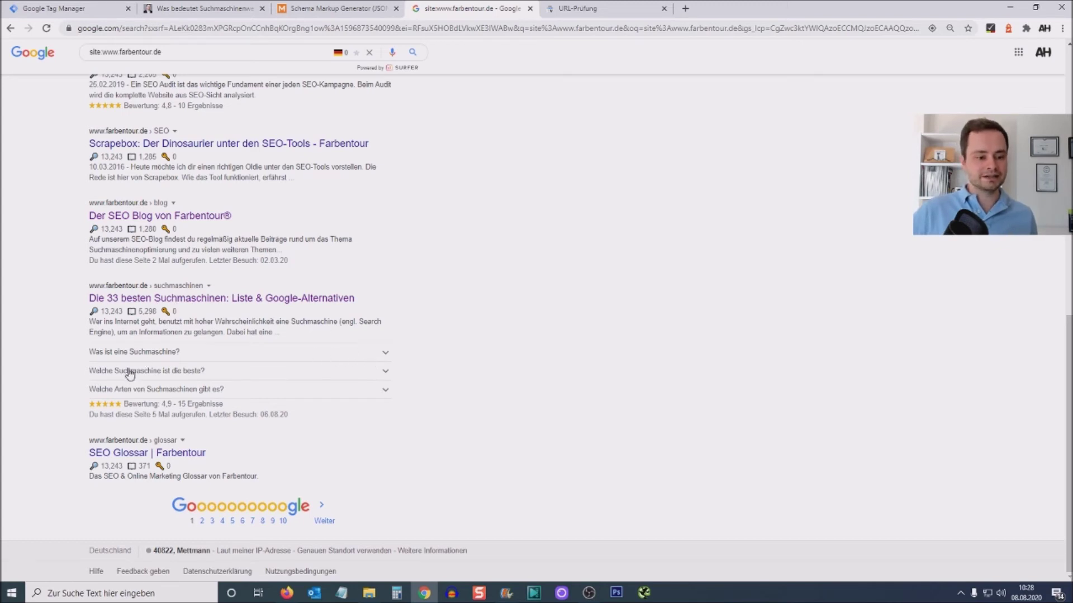
# Inspect the SEA article page's full URL in Google Search Console and request its indexing.
pyautogui.click(180, 7)
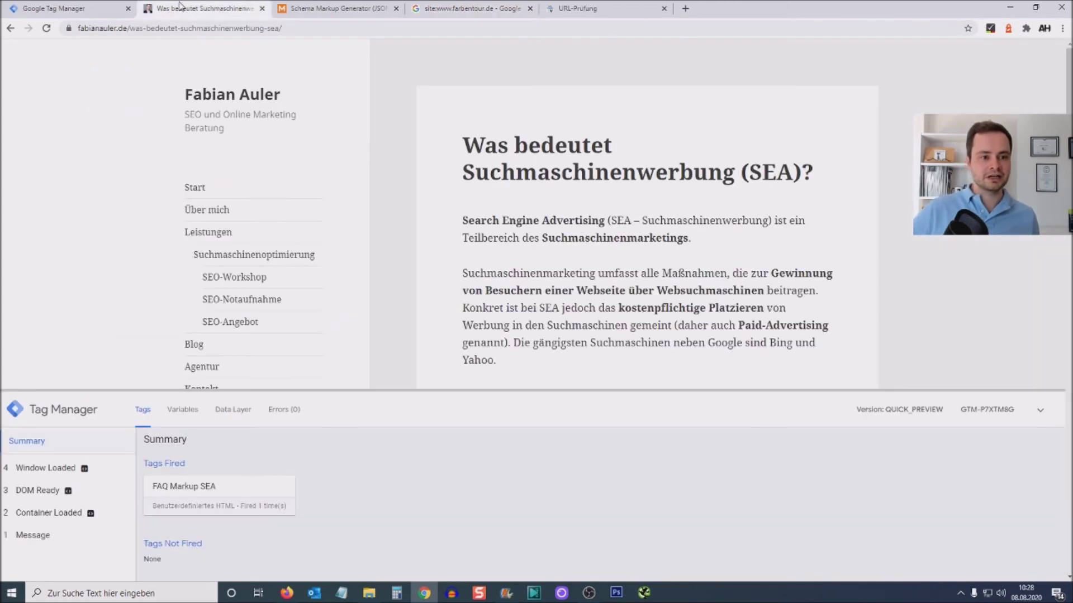
pyautogui.click(213, 27)
pyautogui.hotkey('ctrl', 'c')
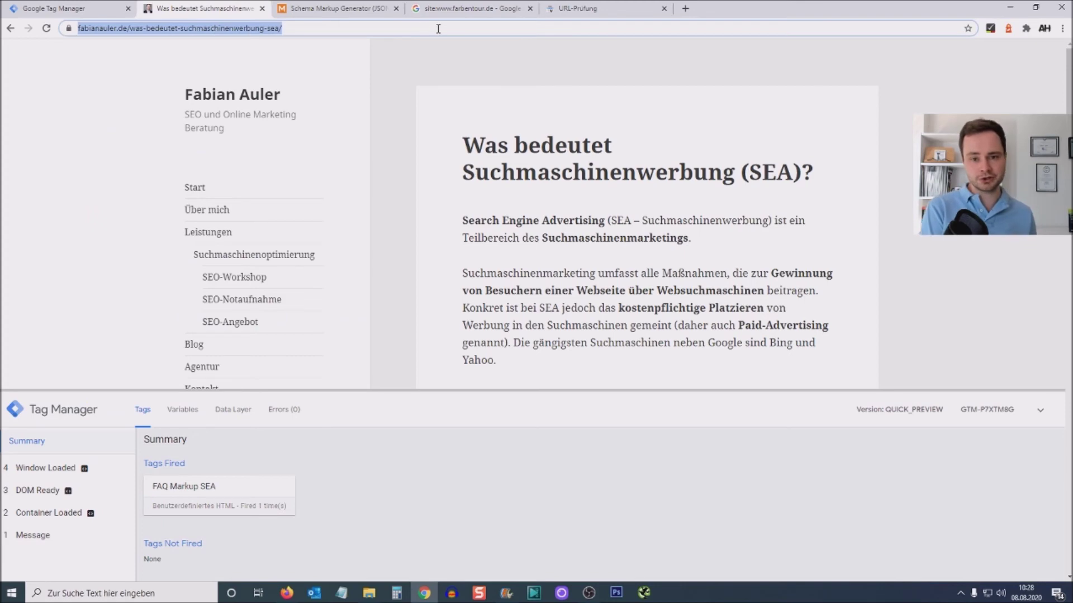
pyautogui.click(575, 9)
pyautogui.click(383, 61)
pyautogui.hotkey('ctrl', 'v')
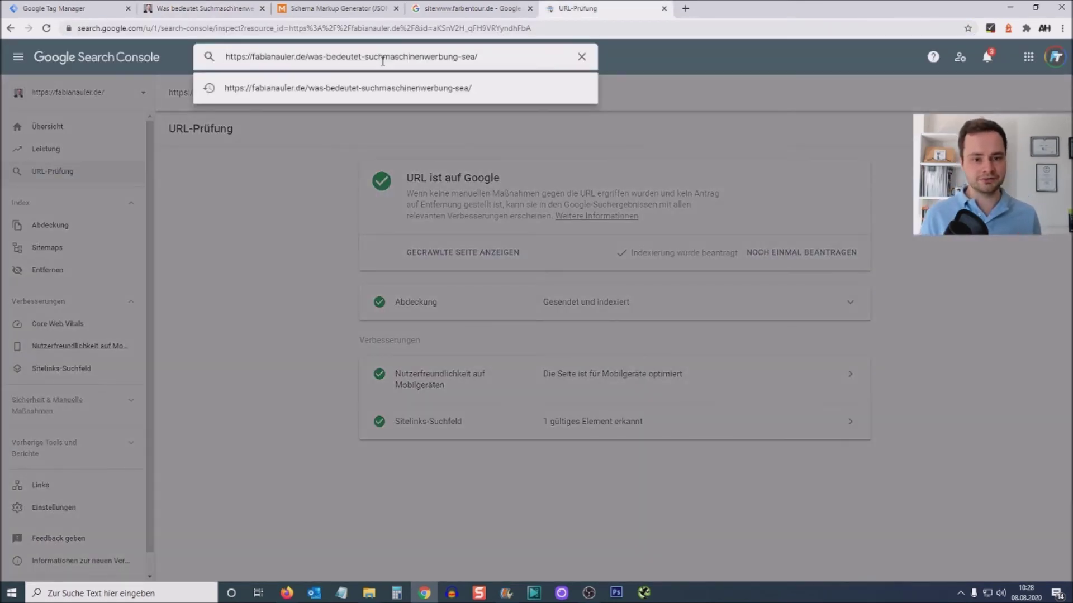
pyautogui.press('Return')
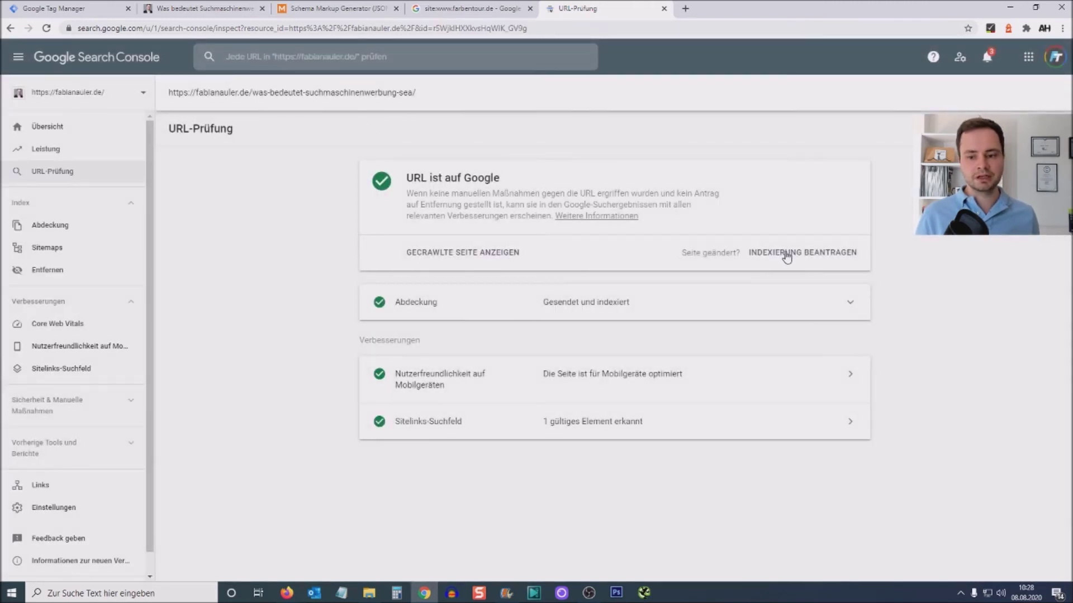
pyautogui.click(787, 256)
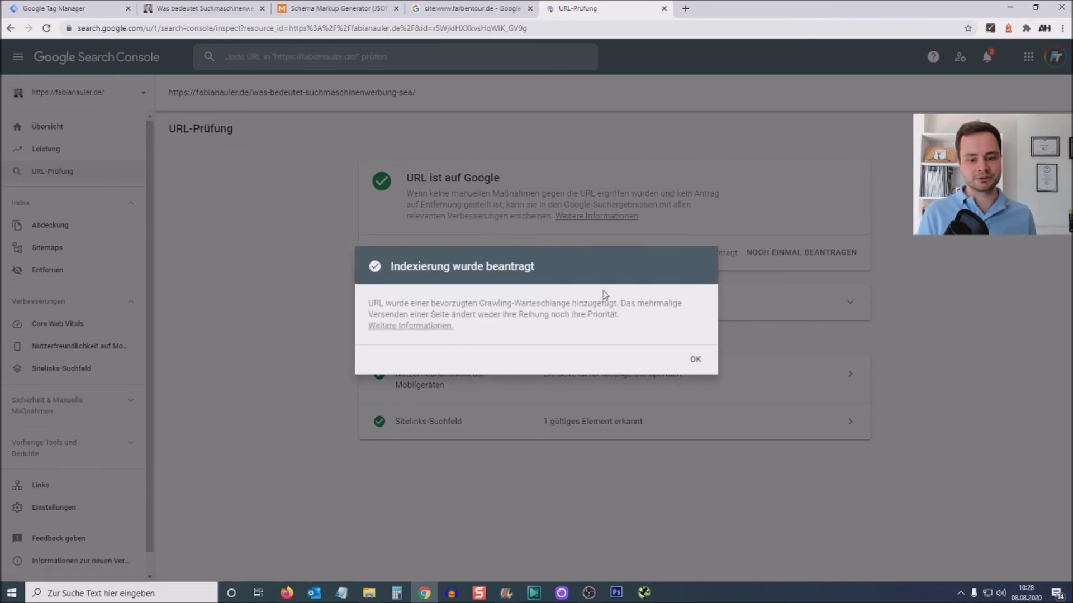
# Dismiss the indexing request confirmation and return to the SEA article page.
pyautogui.click(693, 362)
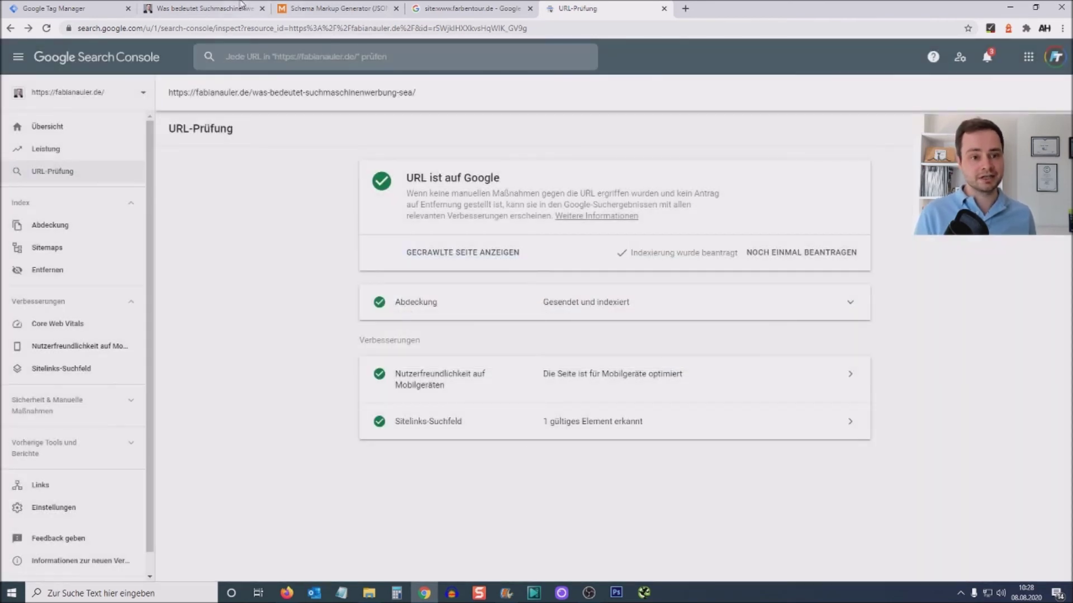
pyautogui.click(214, 8)
pyautogui.click(240, 27)
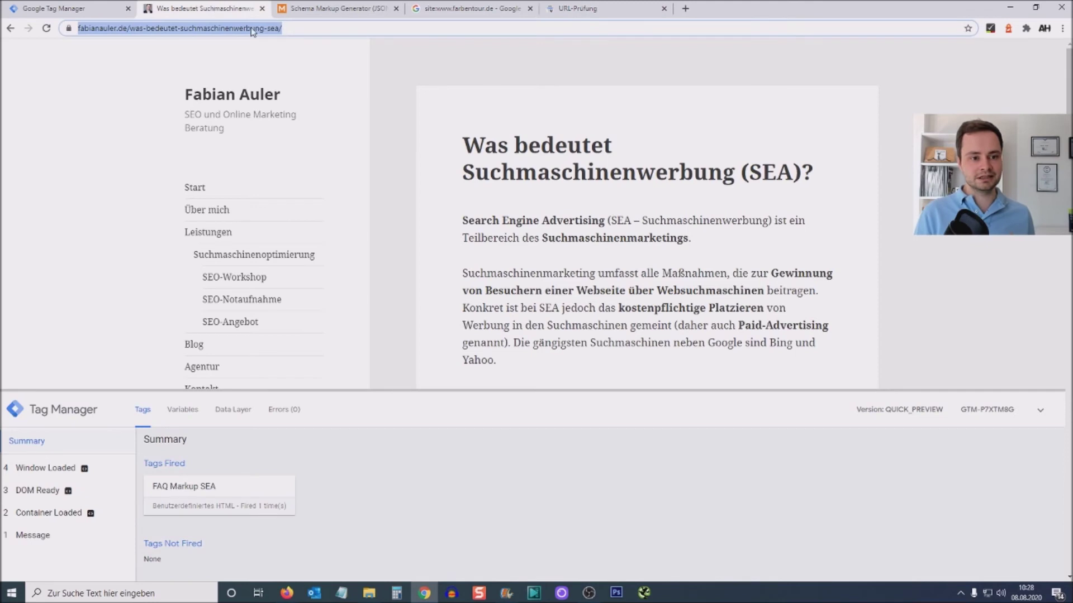
pyautogui.click(411, 163)
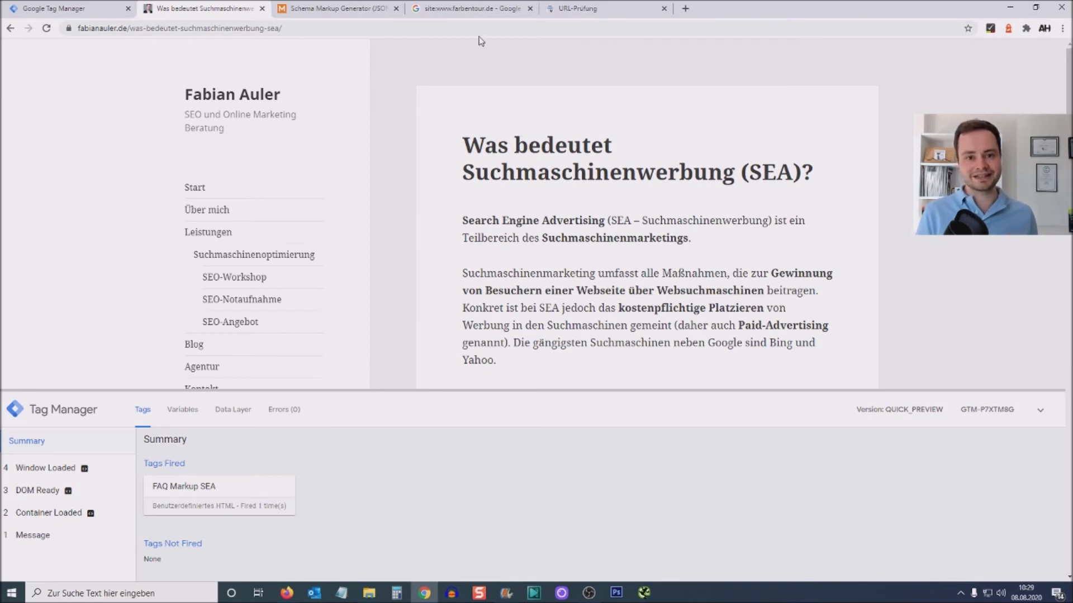
# Examine the farbentour.de search results on Google, opening the three FAQ questions under the "Die 33 besten Suchmaschinen" result one by one.
pyautogui.click(472, 11)
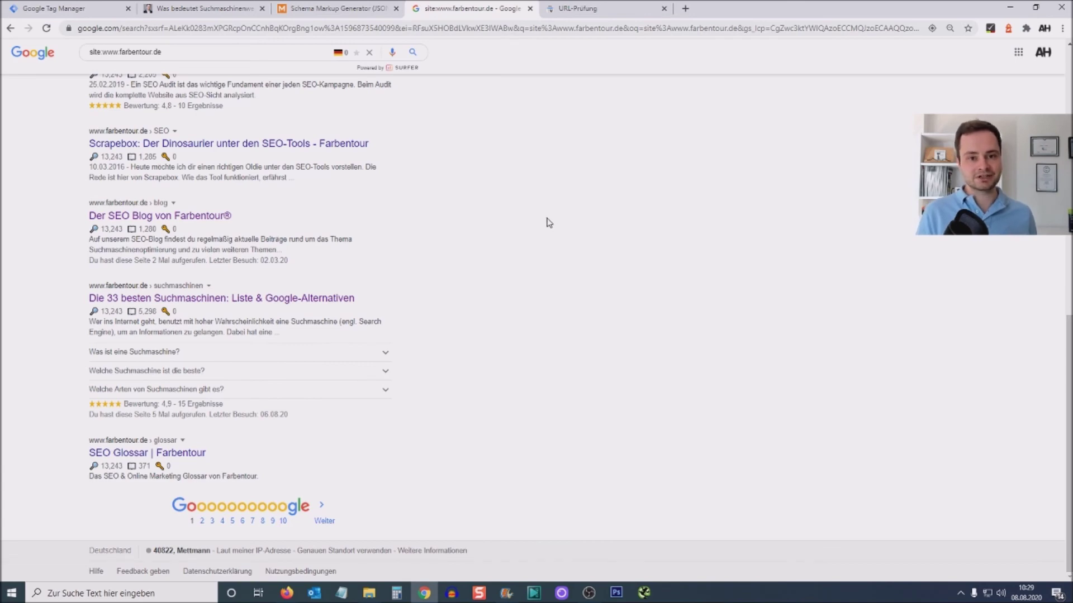
pyautogui.scroll(8, 552, 217)
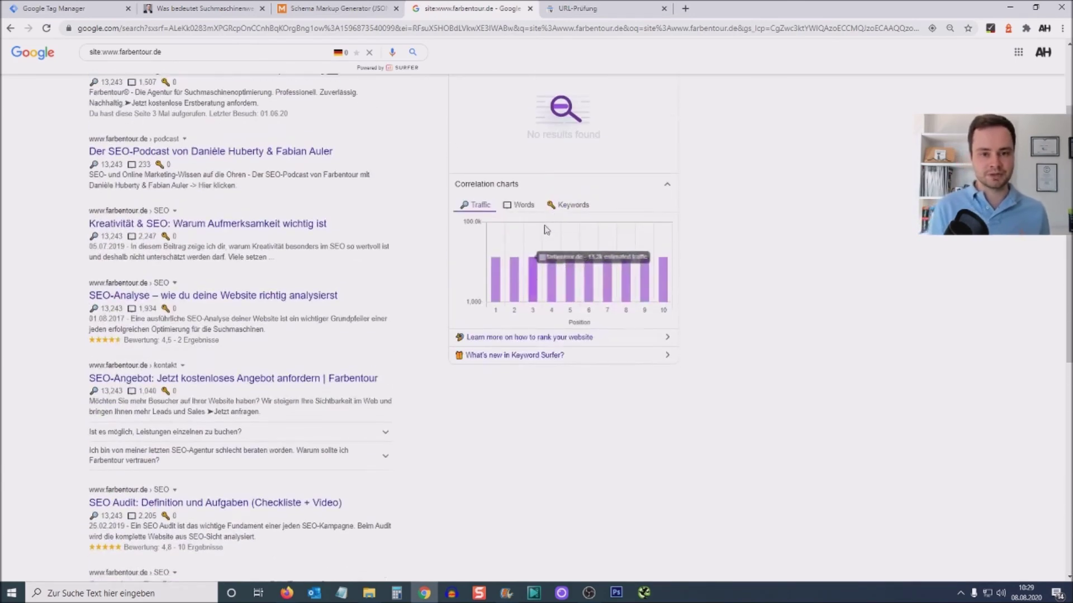
pyautogui.scroll(-5, 570, 275)
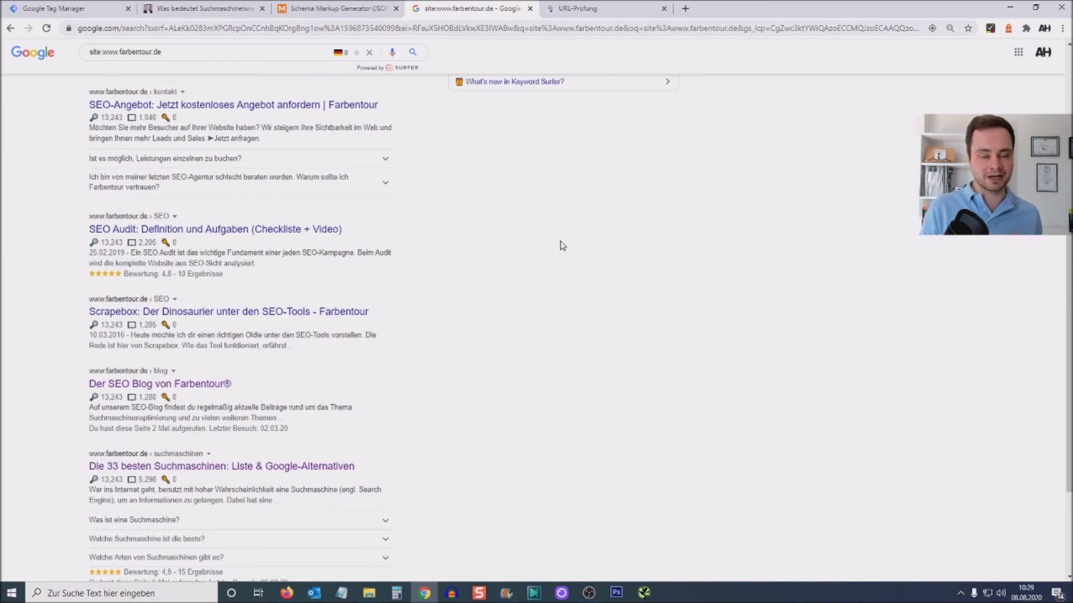
pyautogui.scroll(-3, 545, 241)
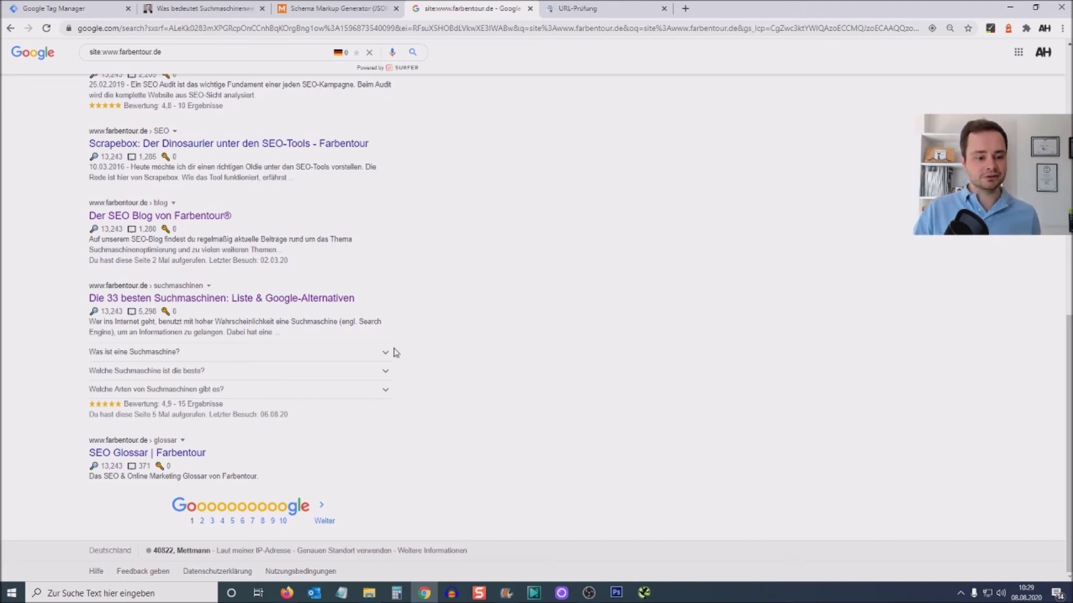
pyautogui.click(370, 353)
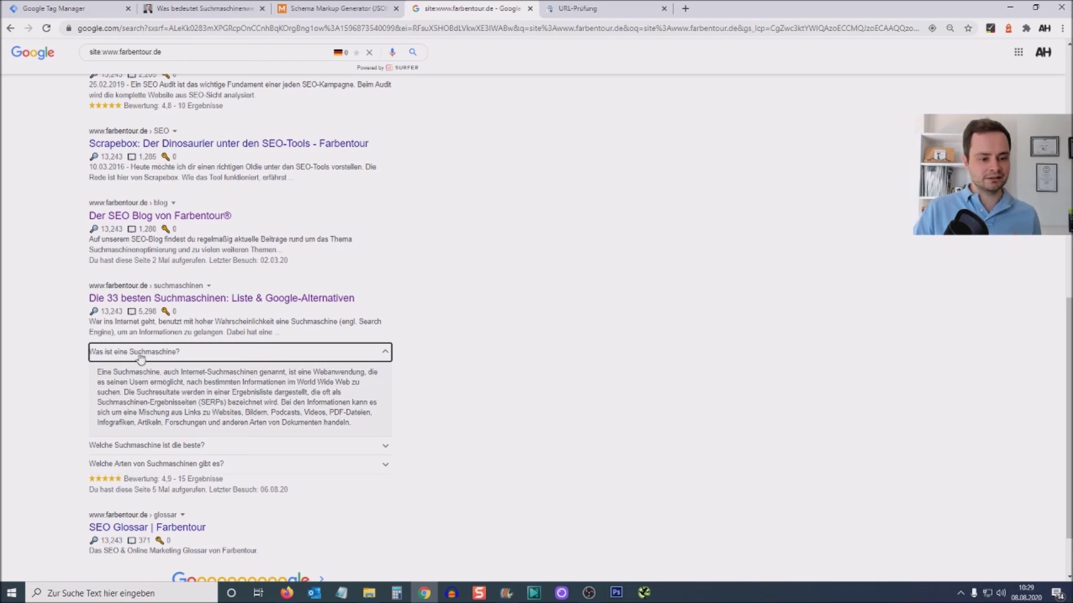
pyautogui.click(140, 357)
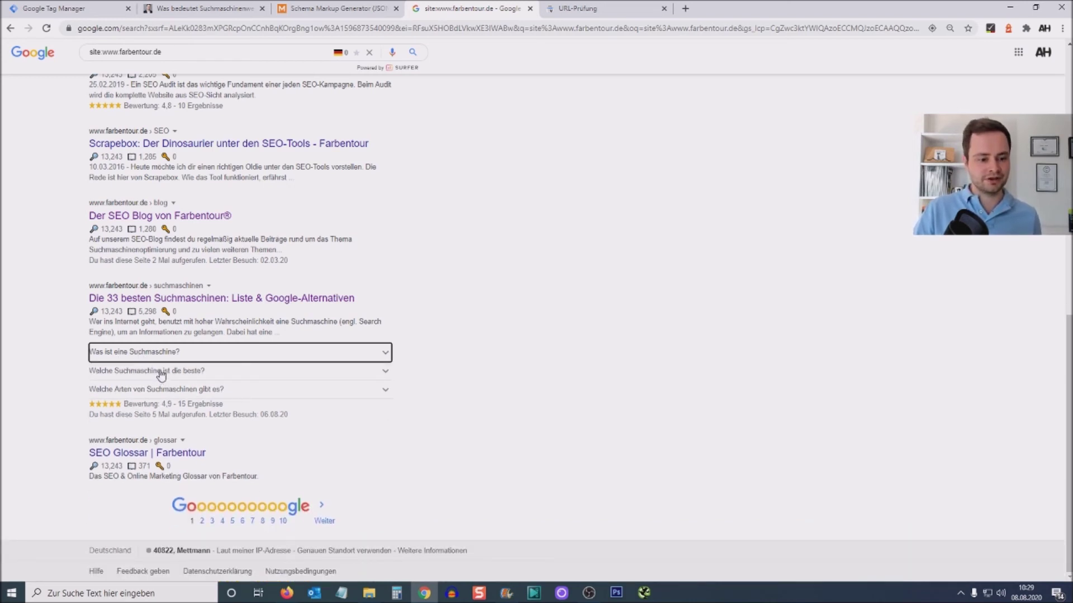
pyautogui.click(162, 372)
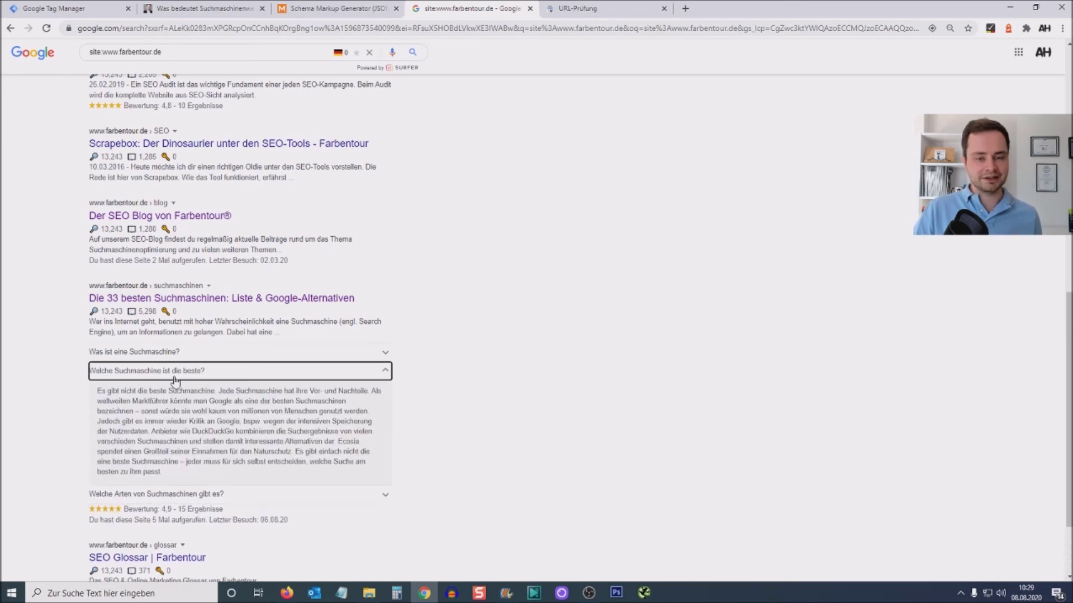
pyautogui.click(172, 369)
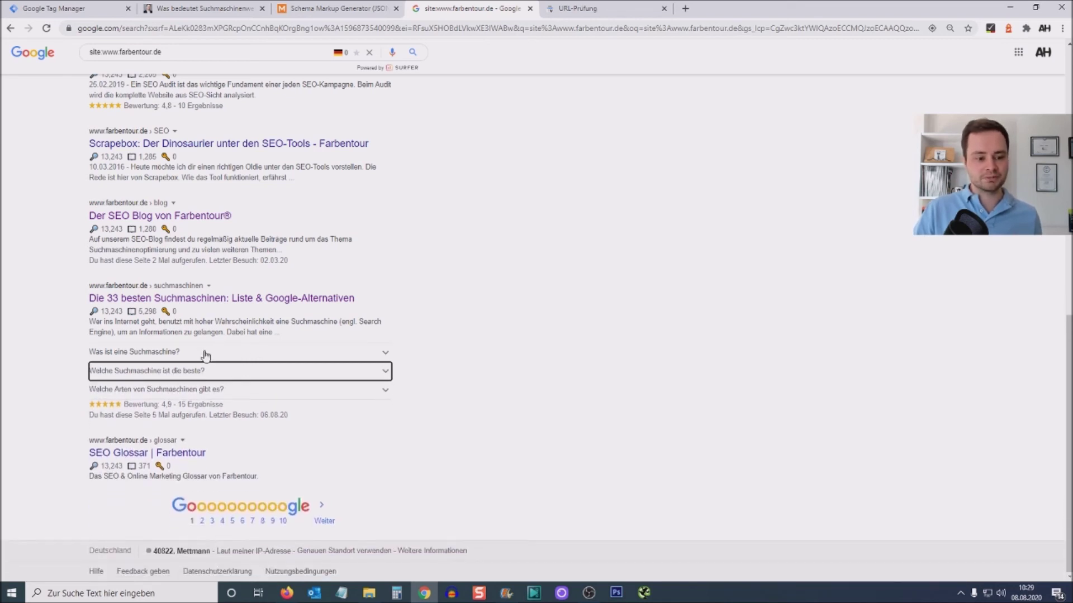
pyautogui.click(205, 391)
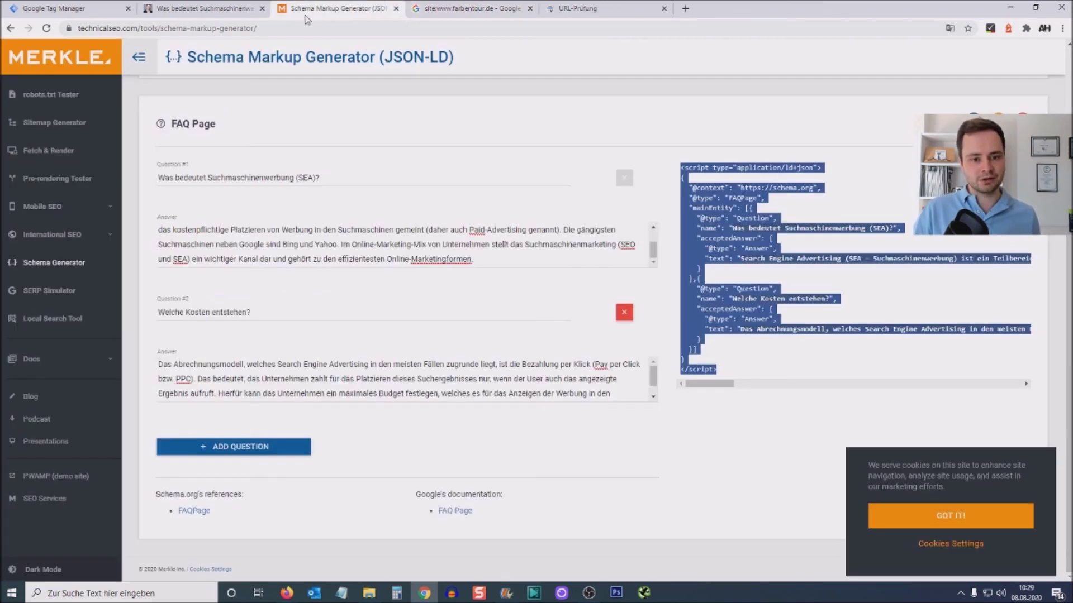
# Compare the FAQ entries in the Schema Markup Generator with the Google FAQ result, and view the published version in Google Tag Manager.
pyautogui.click(305, 11)
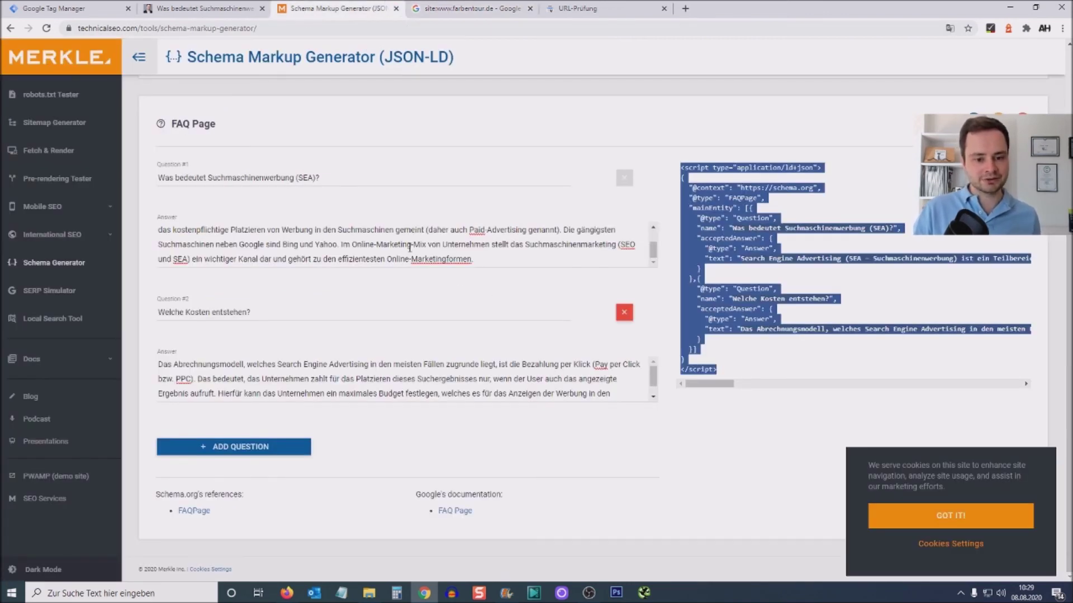
pyautogui.click(503, 257)
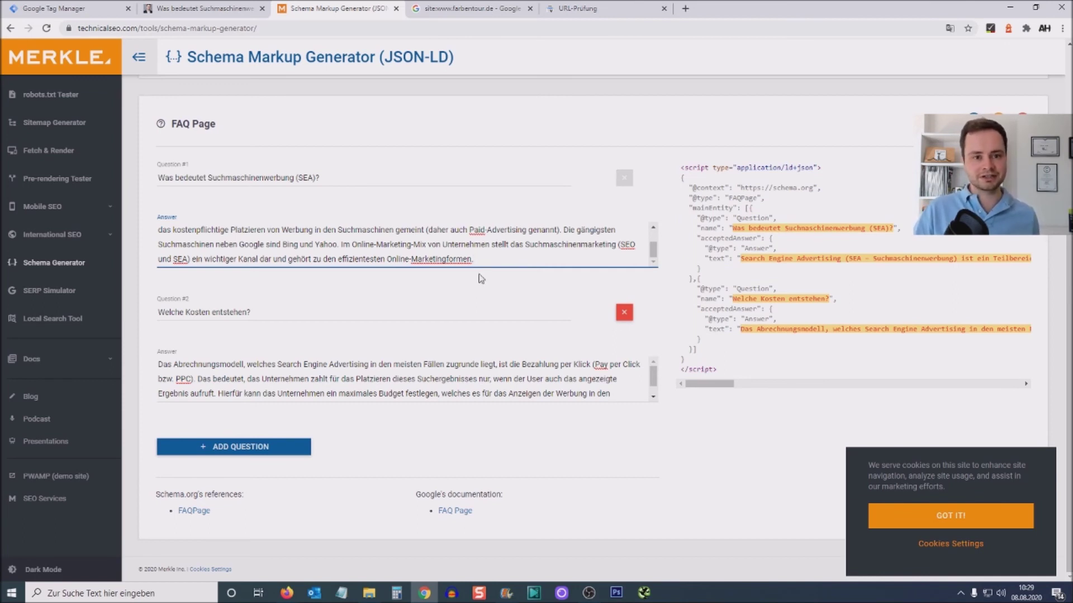
pyautogui.click(472, 8)
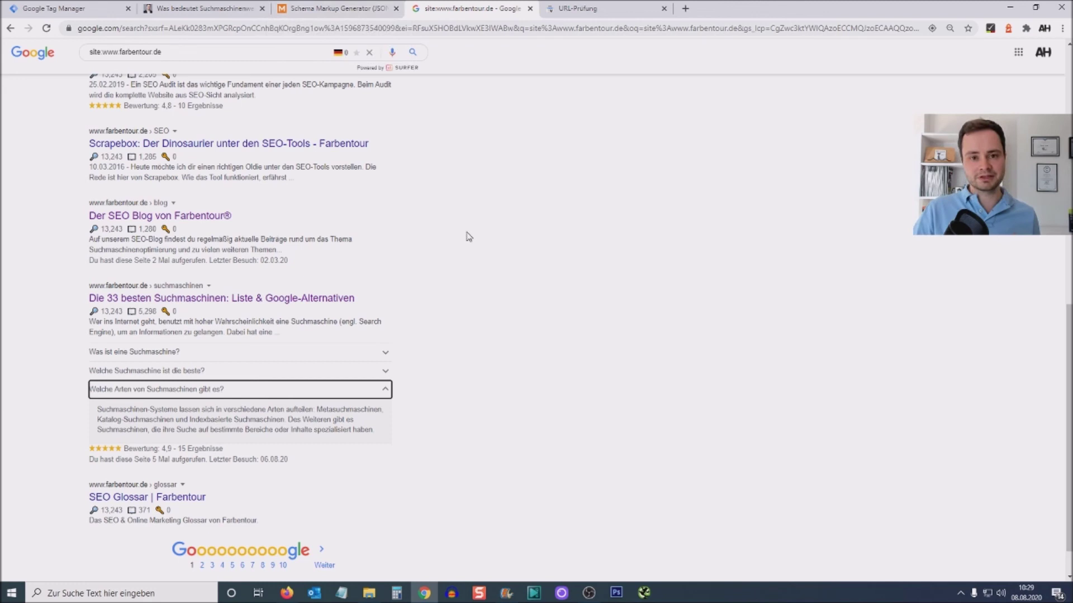
pyautogui.click(77, 9)
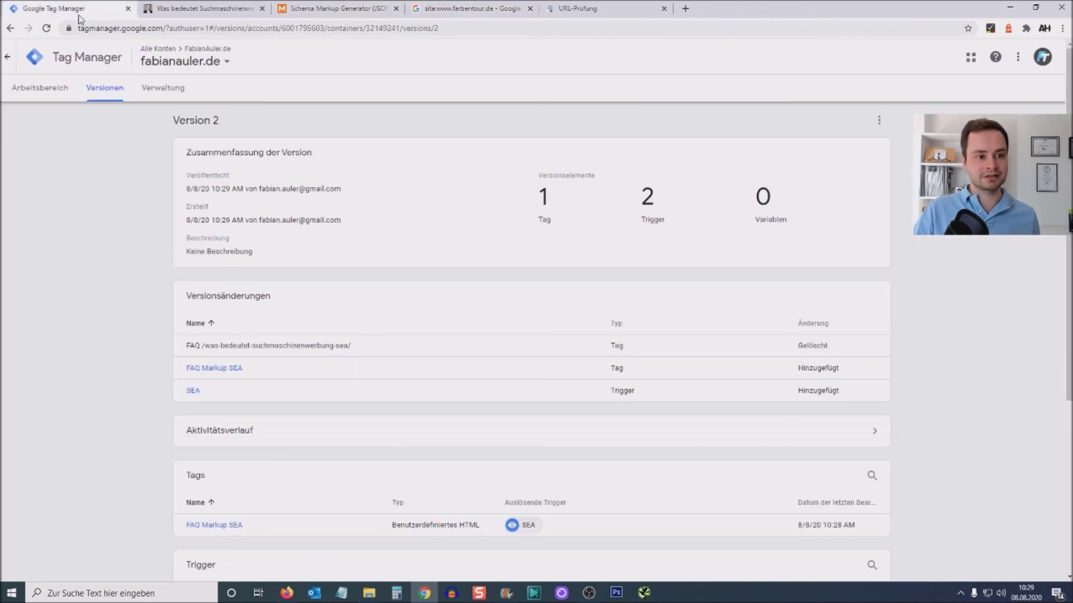
# Select the complete FAQ JSON-LD script in the Schema Markup Generator, and return to the published container version in Google Tag Manager.
pyautogui.click(323, 7)
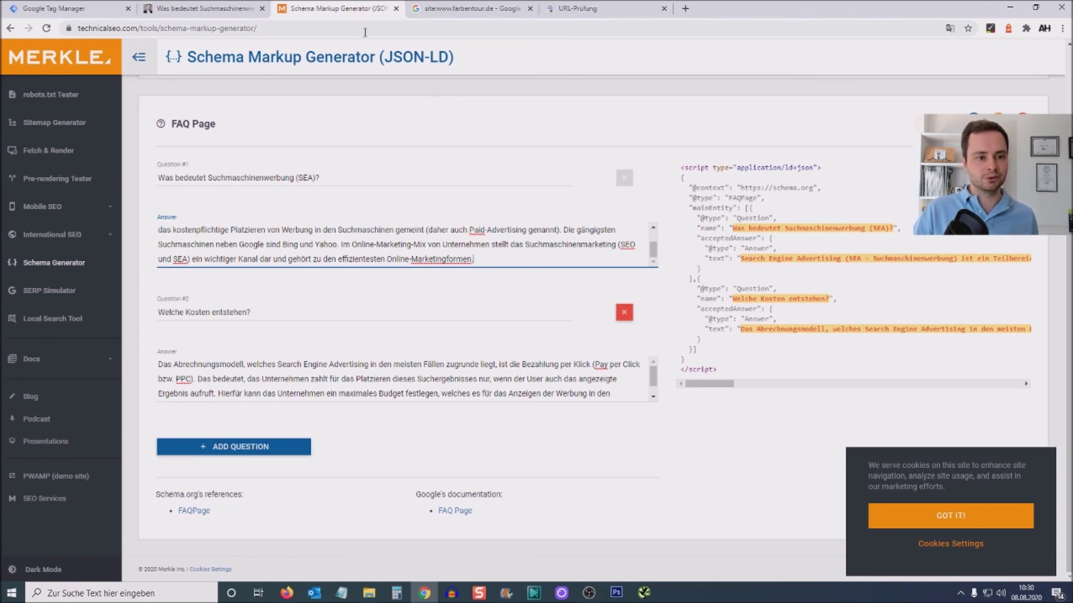
pyautogui.moveTo(717, 370); pyautogui.dragTo(679, 166)
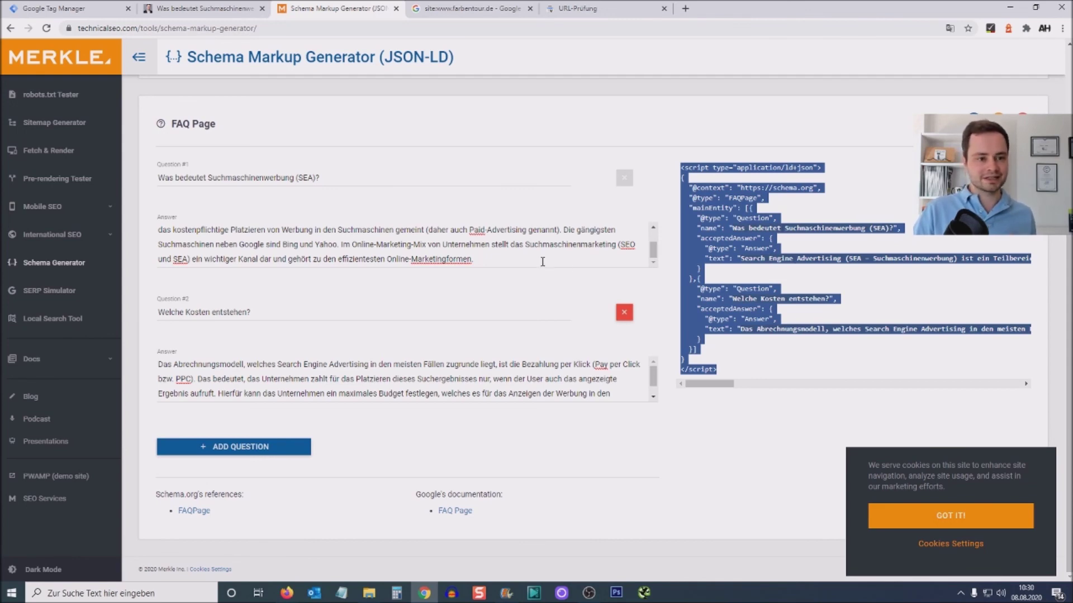
pyautogui.click(99, 8)
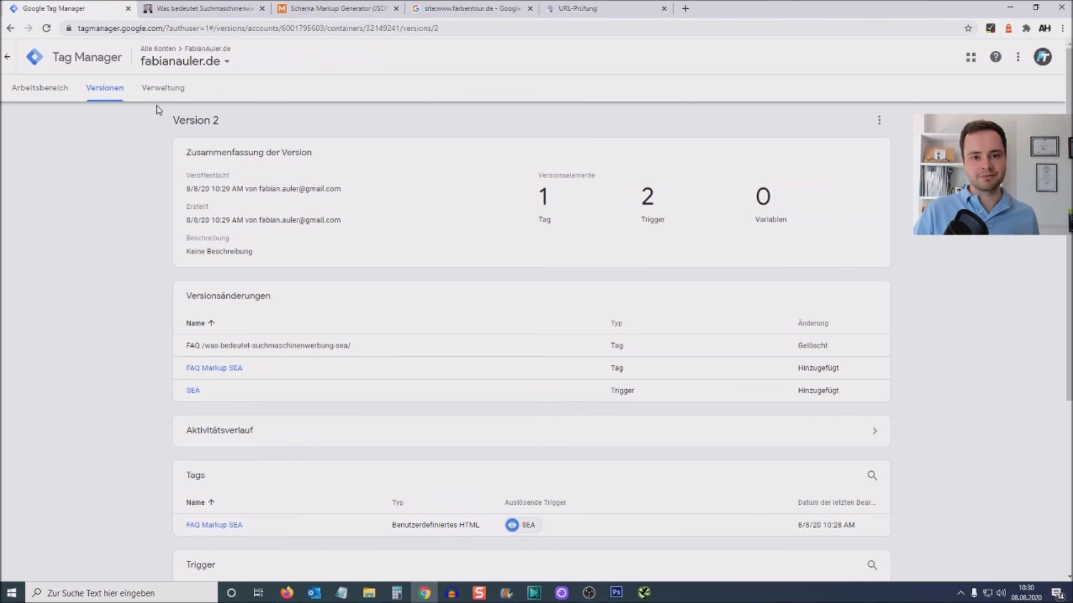